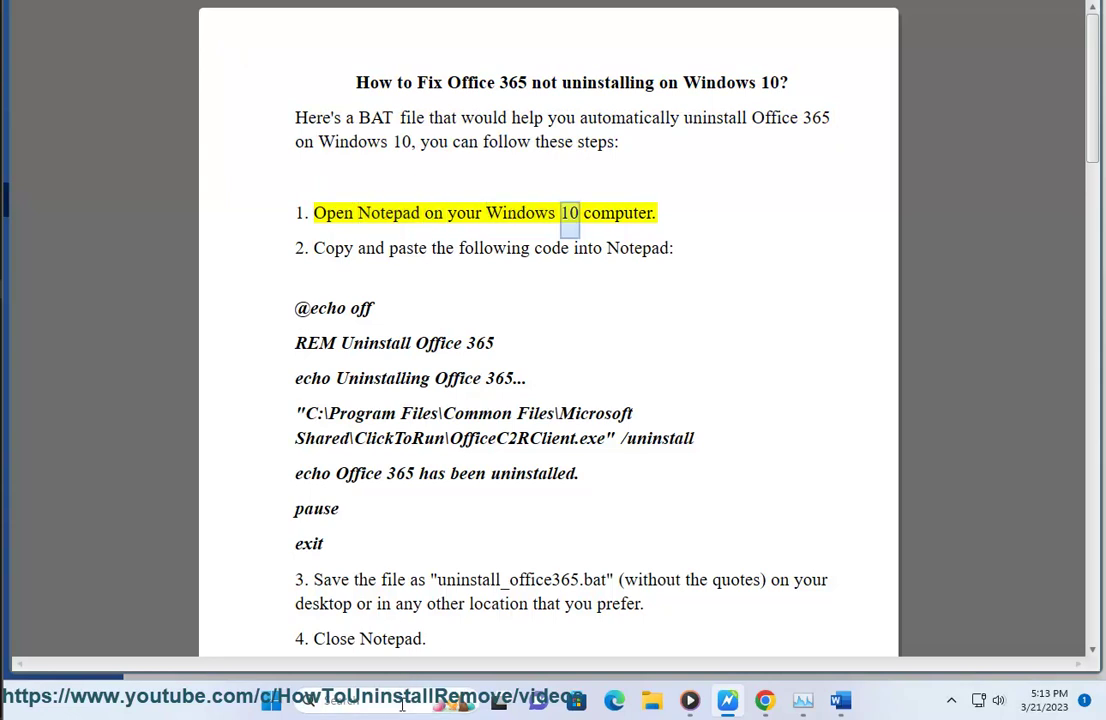
Find Notepad through the Windows search and open it
{"action": "left_click", "coordinate": [325, 700]}
{"action": "type", "text": "note"}
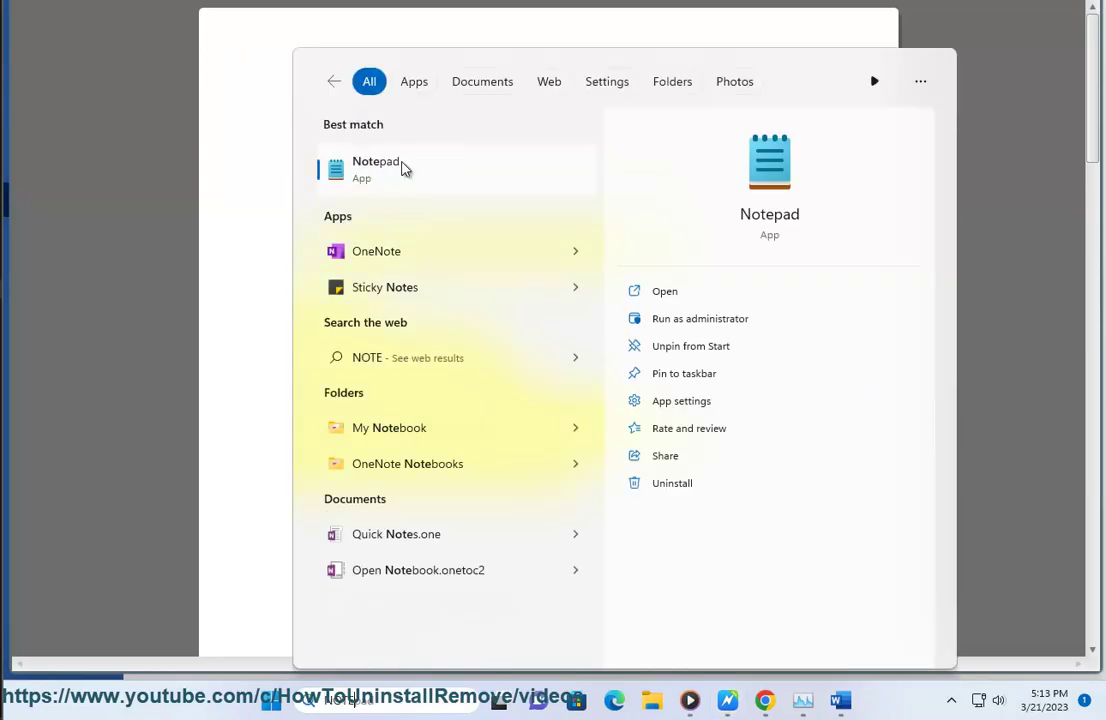
{"action": "left_click", "coordinate": [402, 168]}
{"action": "left_click", "coordinate": [659, 634]}
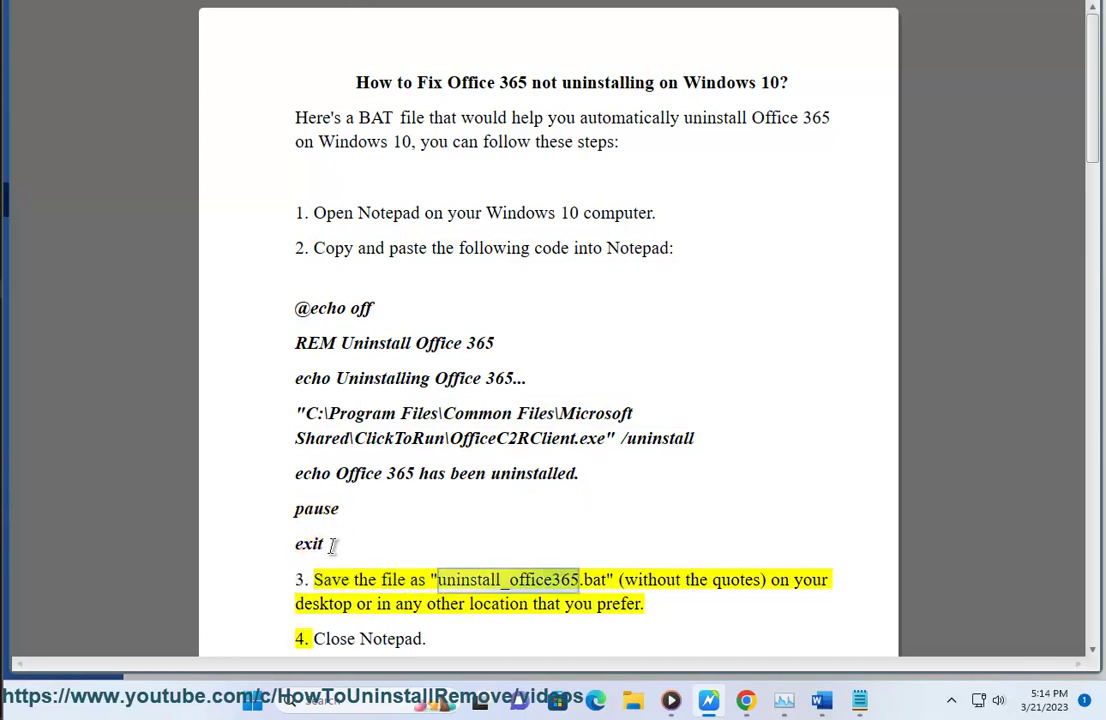
{"action": "left_click_drag", "start_coordinate": [328, 545], "coordinate": [270, 330]}
{"action": "right_click", "coordinate": [272, 322]}
{"action": "left_click", "coordinate": [350, 358]}
{"action": "right_click", "coordinate": [362, 344]}
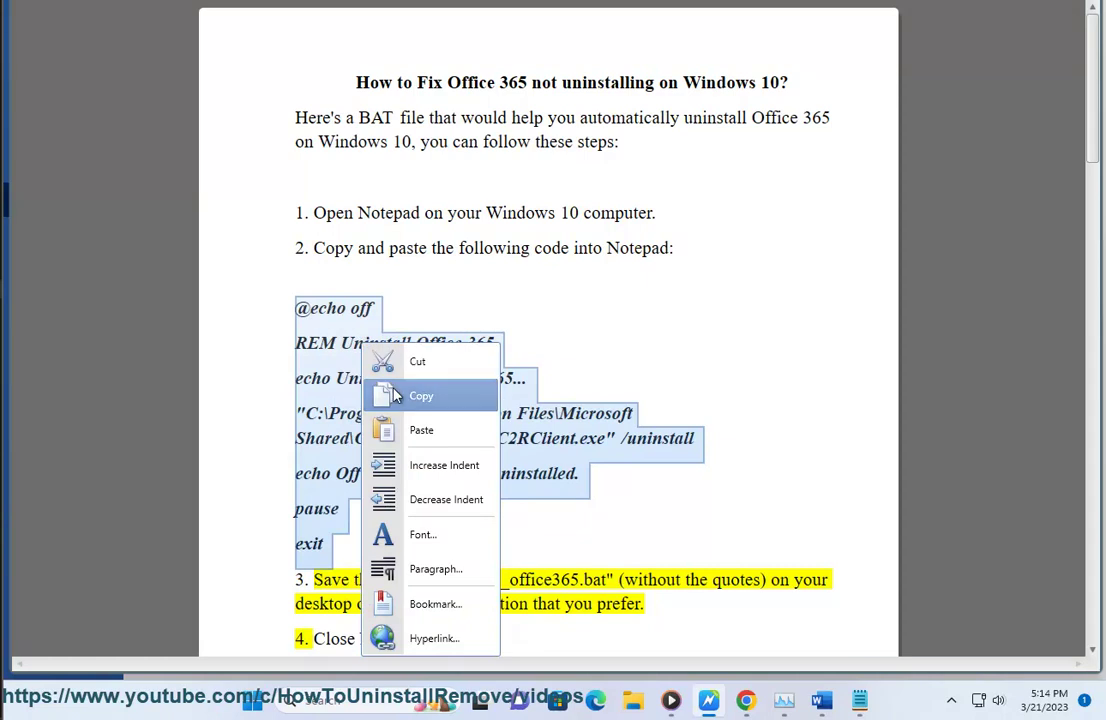
{"action": "left_click", "coordinate": [420, 395]}
{"action": "key", "text": "ctrl+v"}
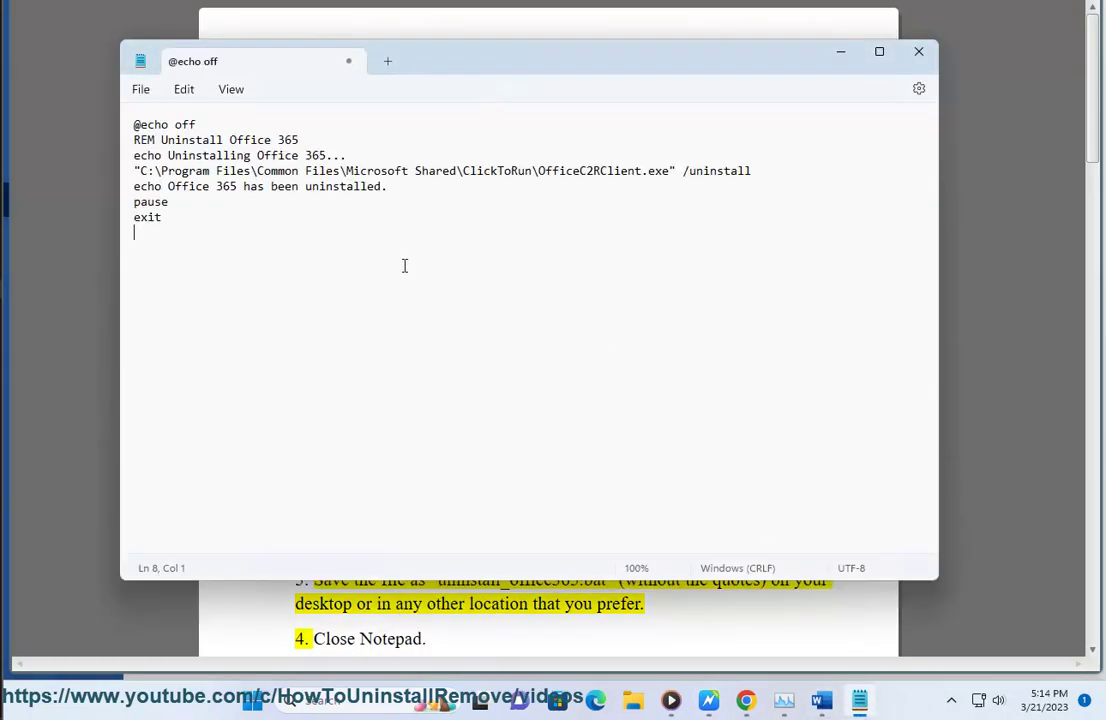
Save the script to the Desktop as uninstall_office365.bat with the All files type, taking the file name from the guide
{"action": "left_click", "coordinate": [141, 89]}
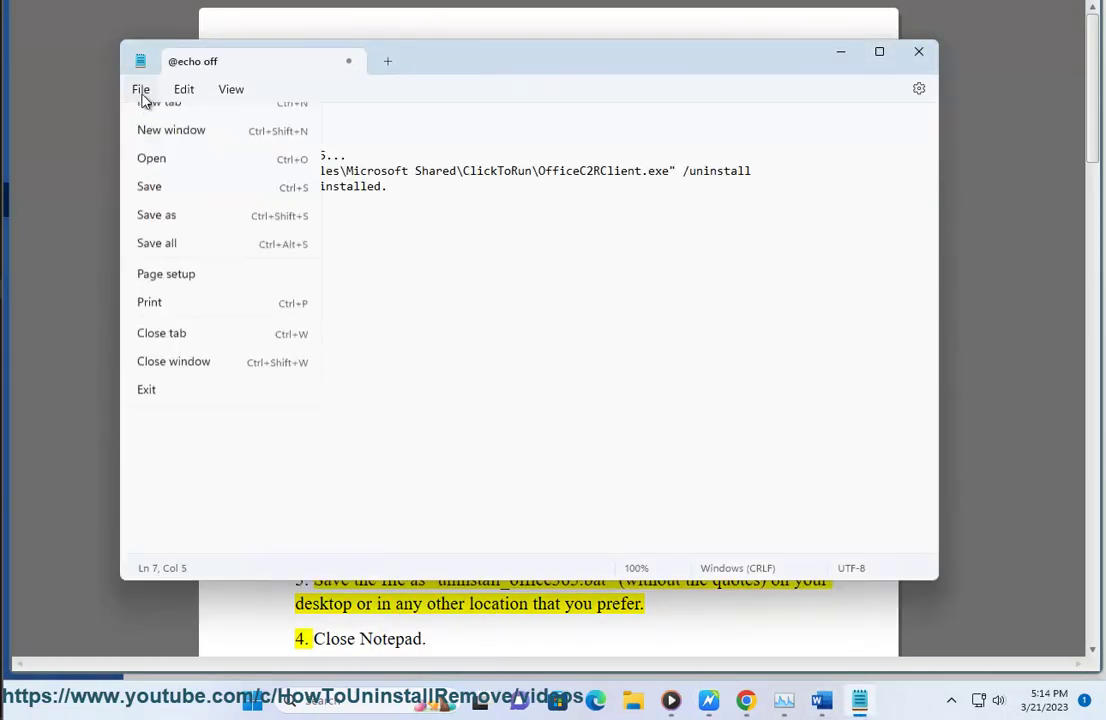
{"action": "left_click", "coordinate": [209, 240]}
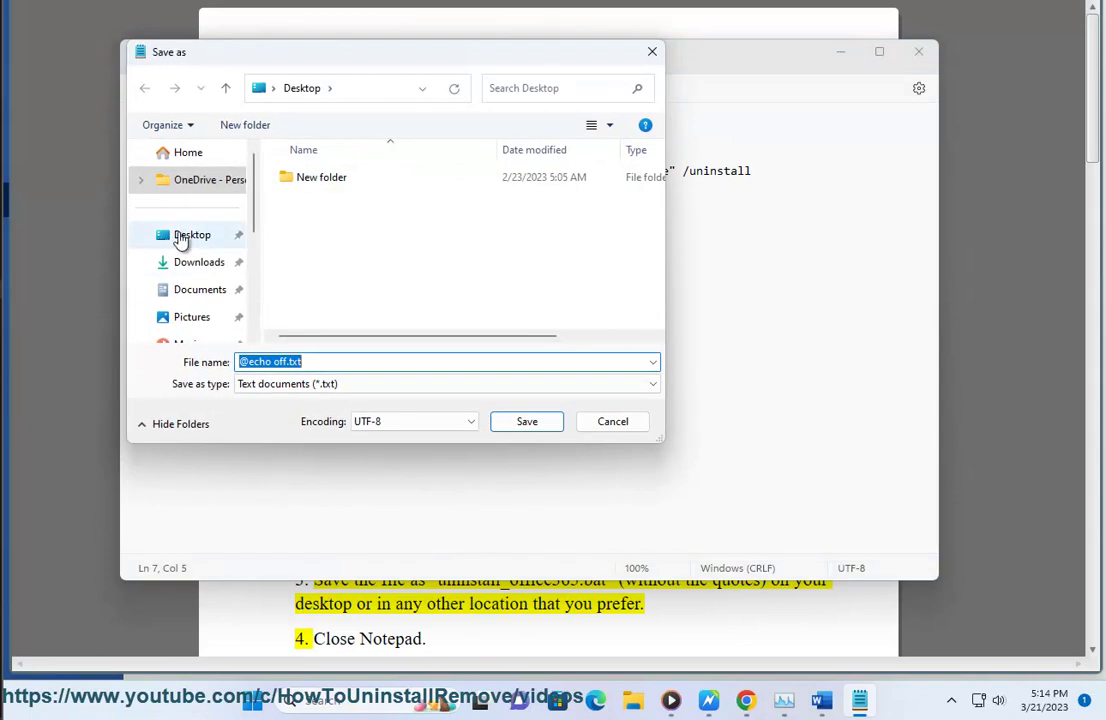
{"action": "left_click", "coordinate": [178, 238]}
{"action": "left_click", "coordinate": [584, 600]}
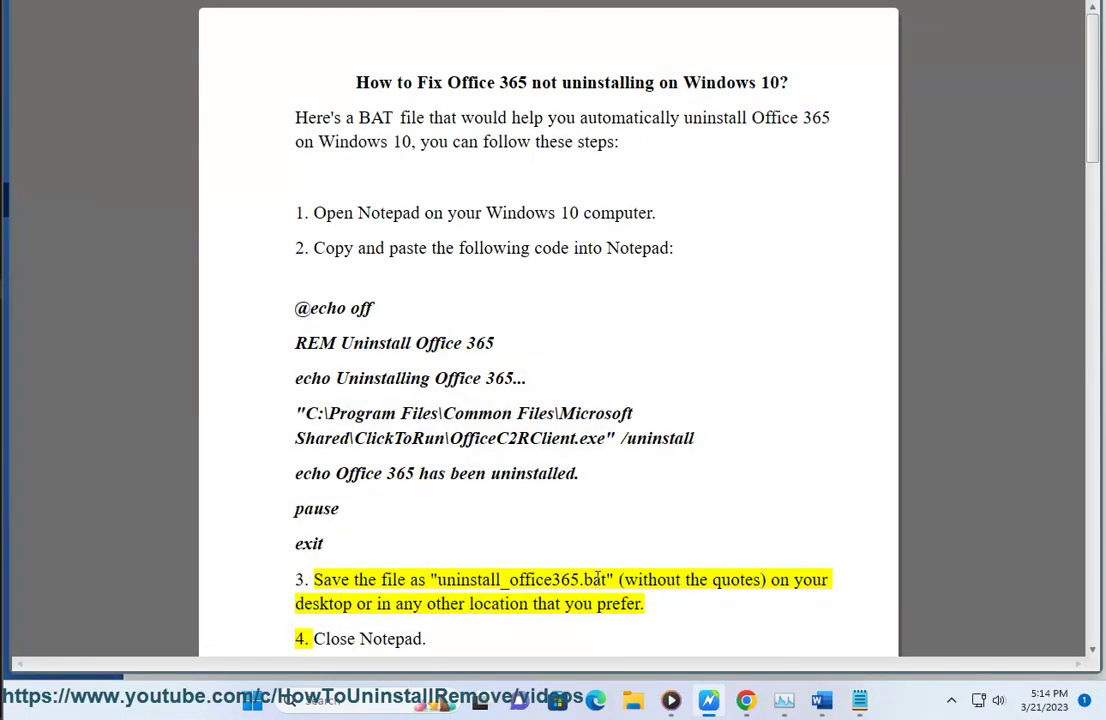
{"action": "left_click_drag", "start_coordinate": [608, 579], "coordinate": [462, 579]}
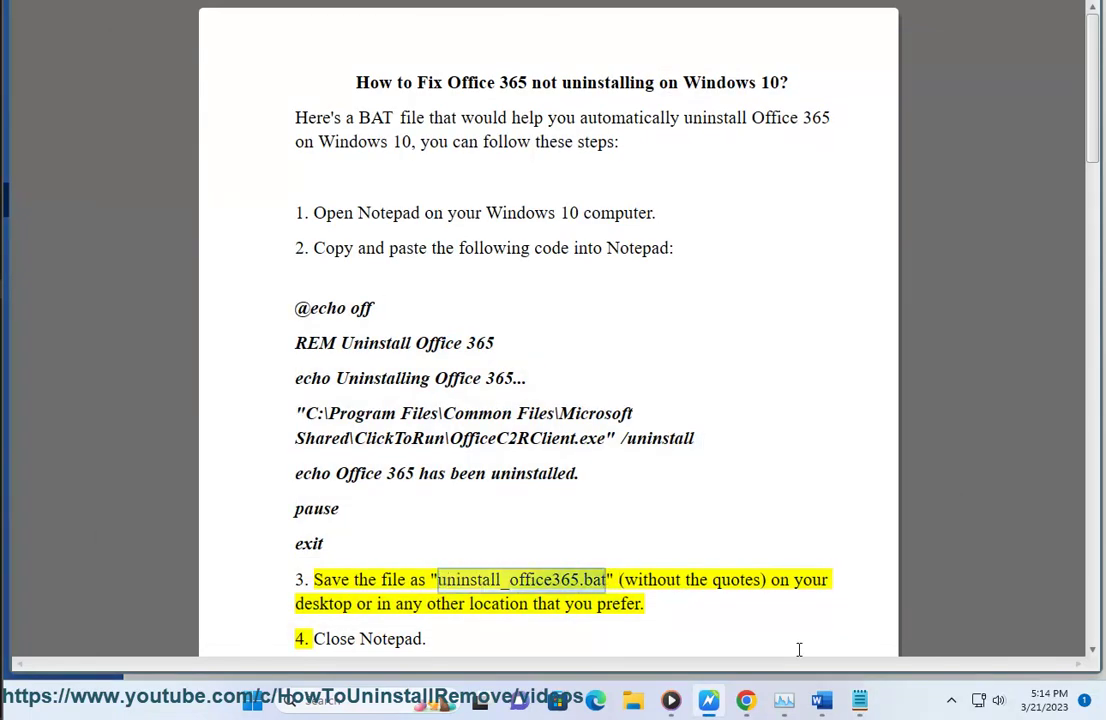
{"action": "left_click", "coordinate": [860, 702]}
{"action": "triple_click", "coordinate": [323, 362]}
{"action": "key", "text": "ctrl+v"}
{"action": "left_click", "coordinate": [405, 384]}
{"action": "left_click", "coordinate": [371, 412]}
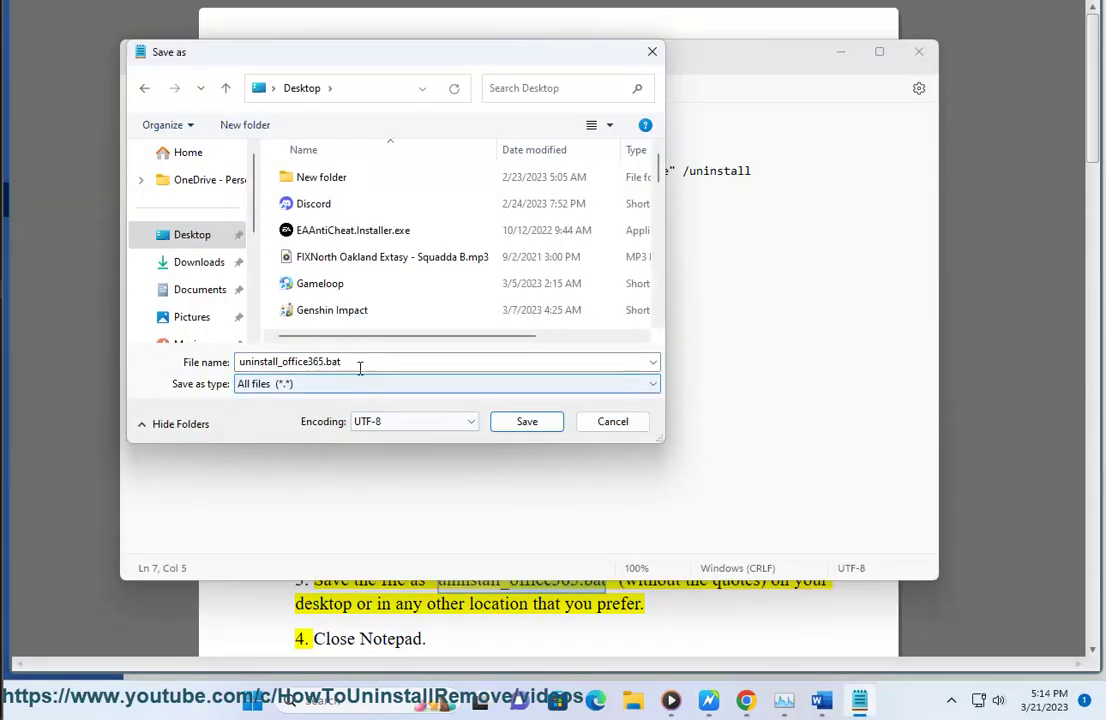
{"action": "left_click_drag", "start_coordinate": [358, 365], "coordinate": [210, 370]}
{"action": "left_click", "coordinate": [526, 422]}
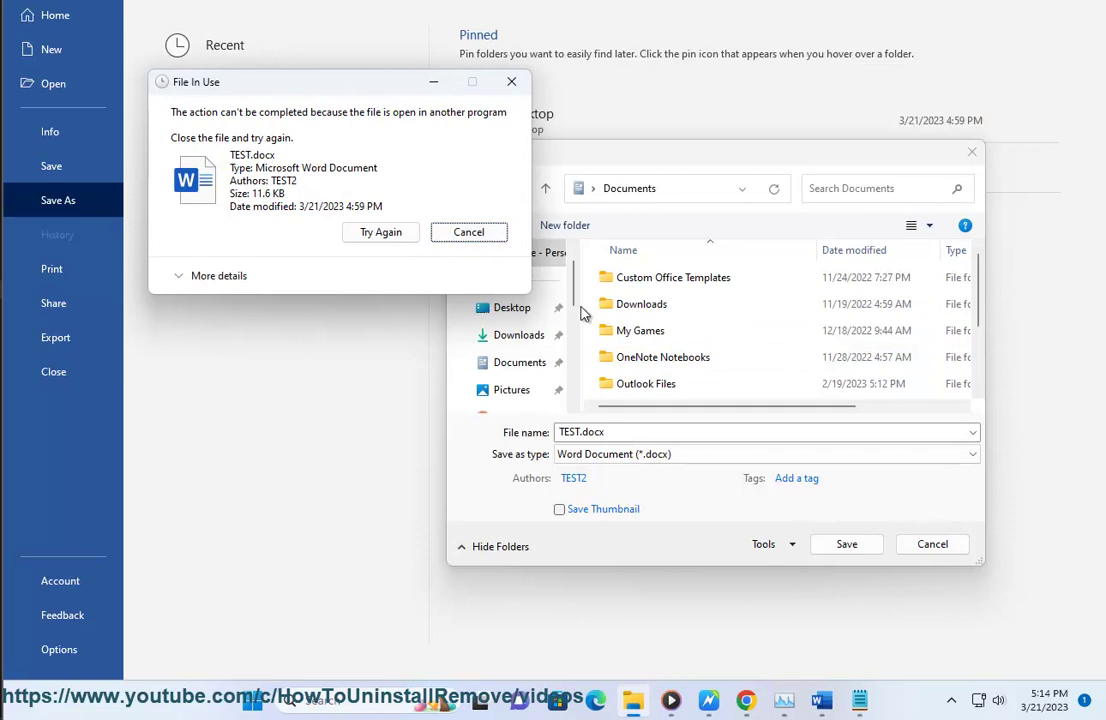
Dismiss the File In Use dialog and cancel saving TEST.docx in Word
{"action": "left_click", "coordinate": [466, 232]}
{"action": "left_click", "coordinate": [931, 544]}
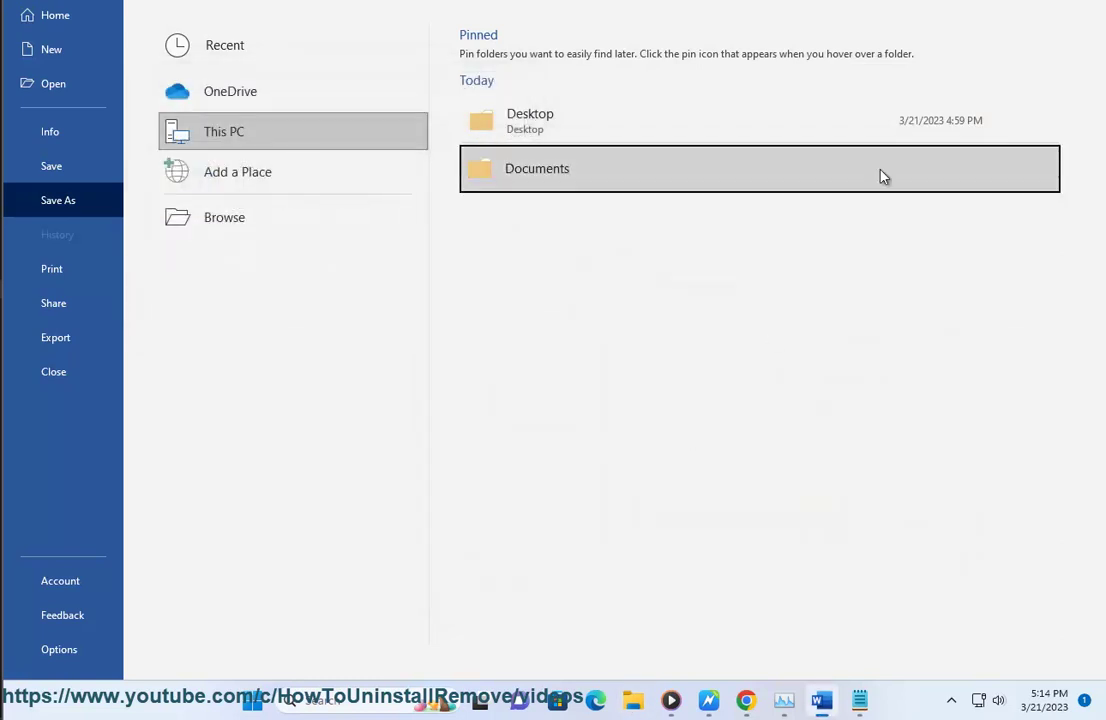
{"action": "key", "text": "Escape"}
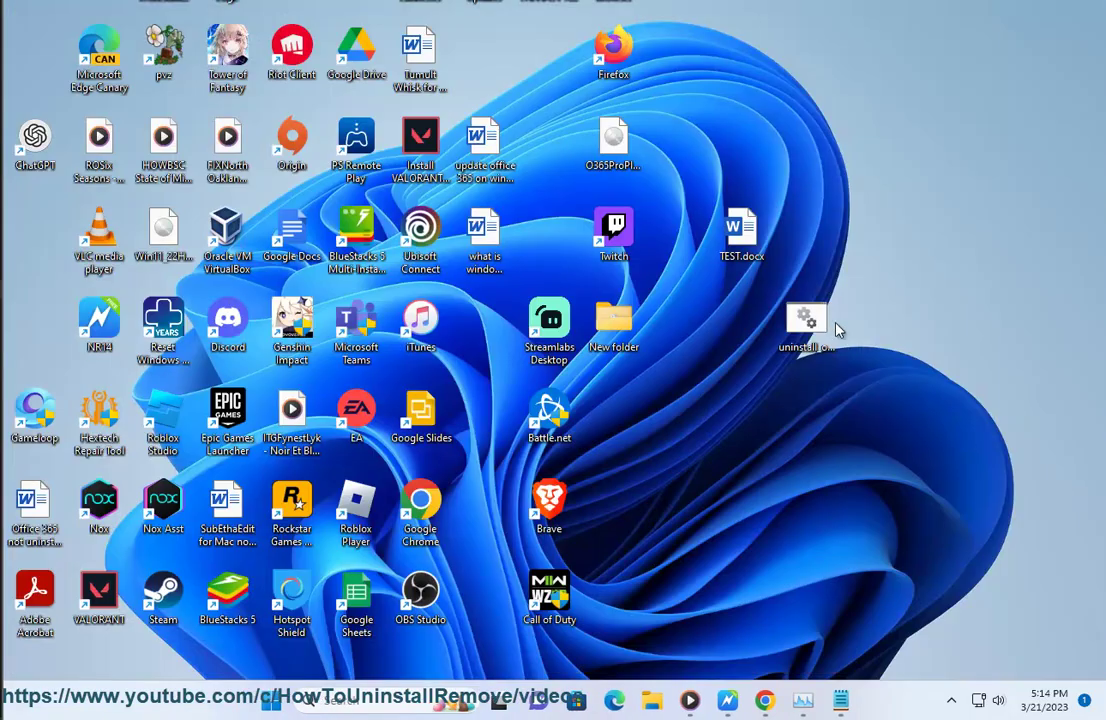
Open uninstall_office365.bat from the desktop for editing to review its code, and close both of its Notepad tabs
{"action": "left_click", "coordinate": [806, 338]}
{"action": "right_click", "coordinate": [806, 338]}
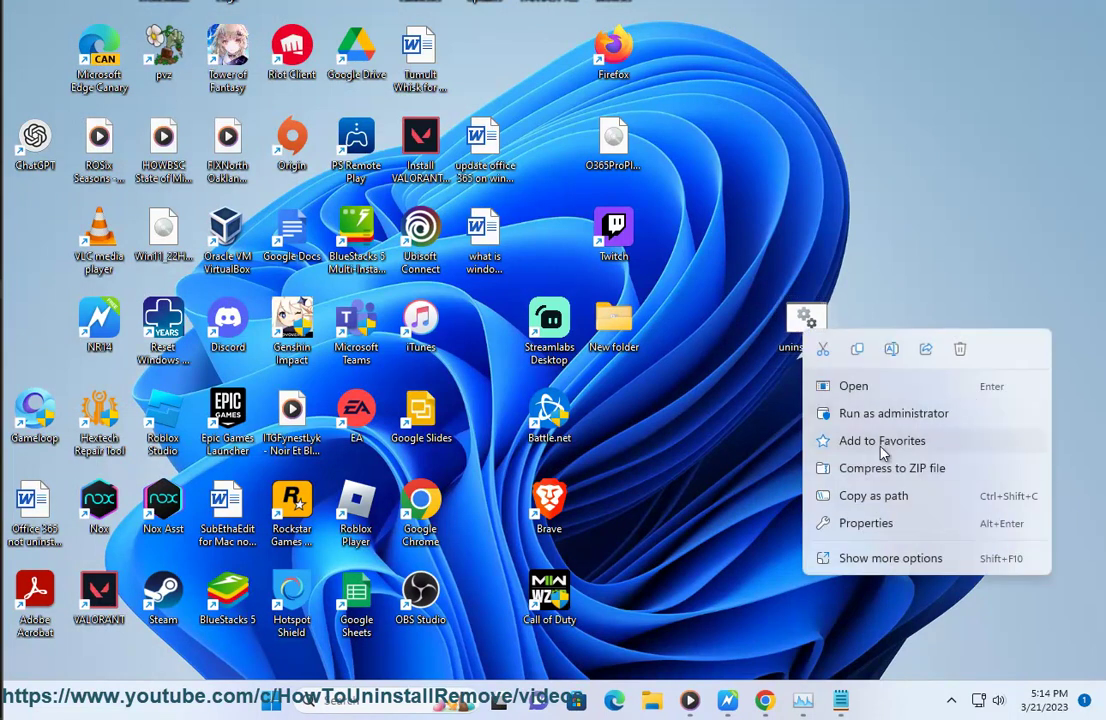
{"action": "left_click", "coordinate": [858, 507]}
{"action": "right_click", "coordinate": [842, 321]}
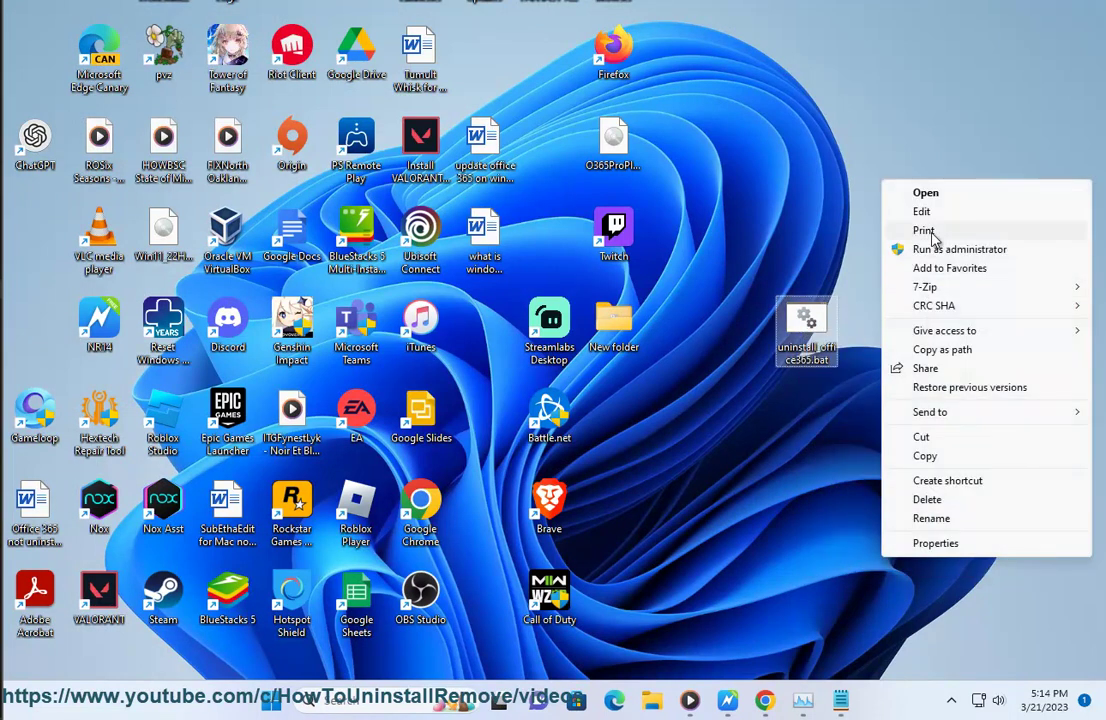
{"action": "left_click", "coordinate": [928, 214]}
{"action": "key", "text": "ctrl+a"}
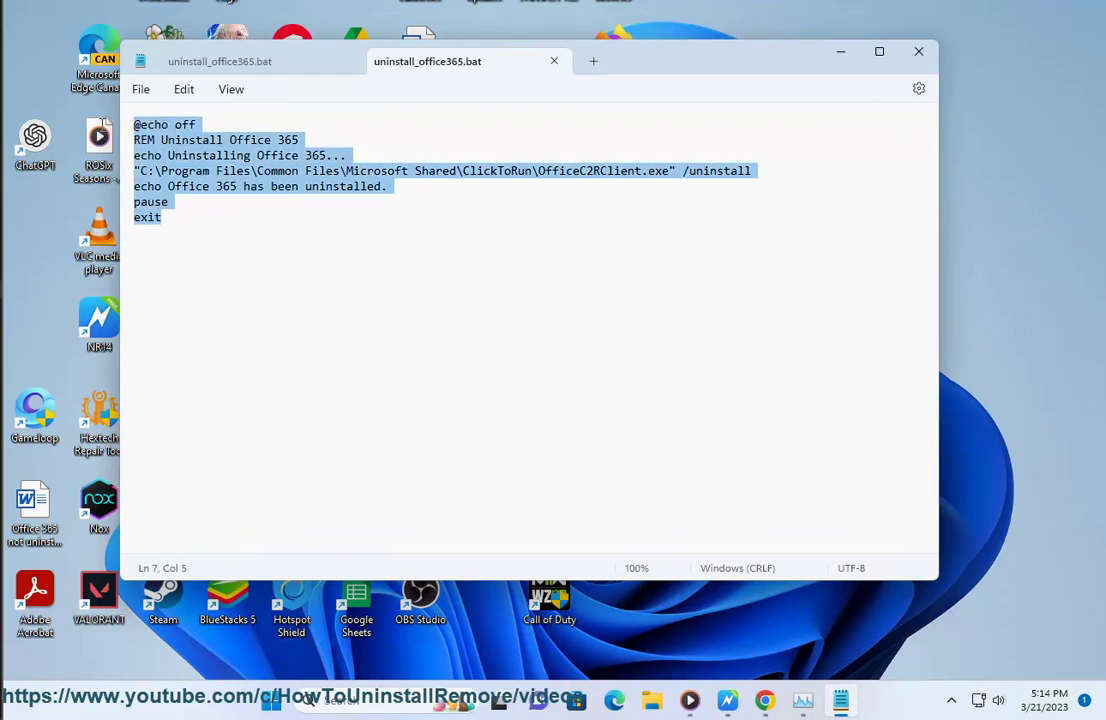
{"action": "key", "text": "ctrl+w"}
{"action": "key", "text": "ctrl+w"}
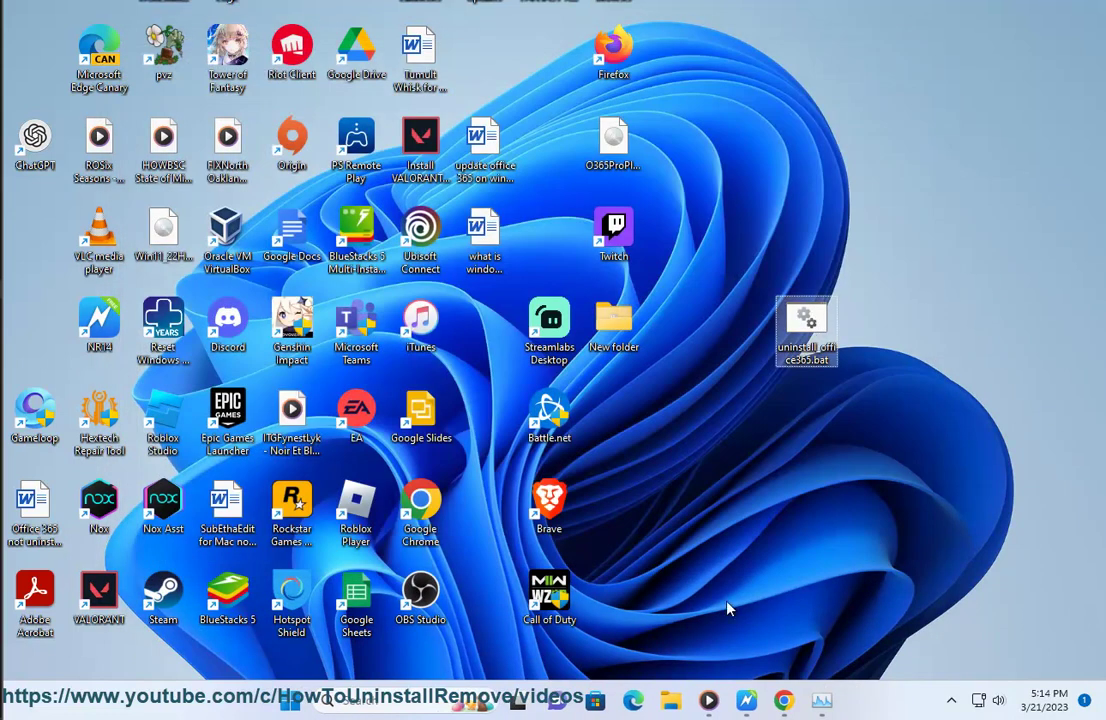
Start uninstall_office365.bat from the desktop as administrator and dismiss the User Account Control request
{"action": "left_click", "coordinate": [752, 703]}
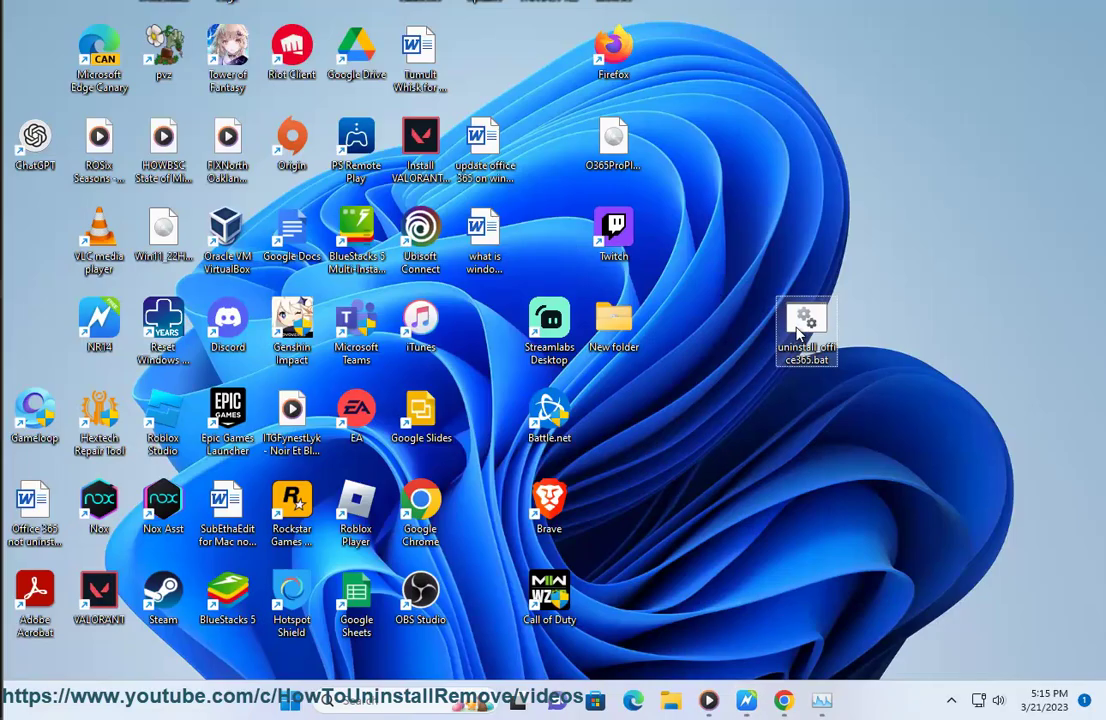
{"action": "right_click", "coordinate": [800, 332]}
{"action": "left_click", "coordinate": [878, 414]}
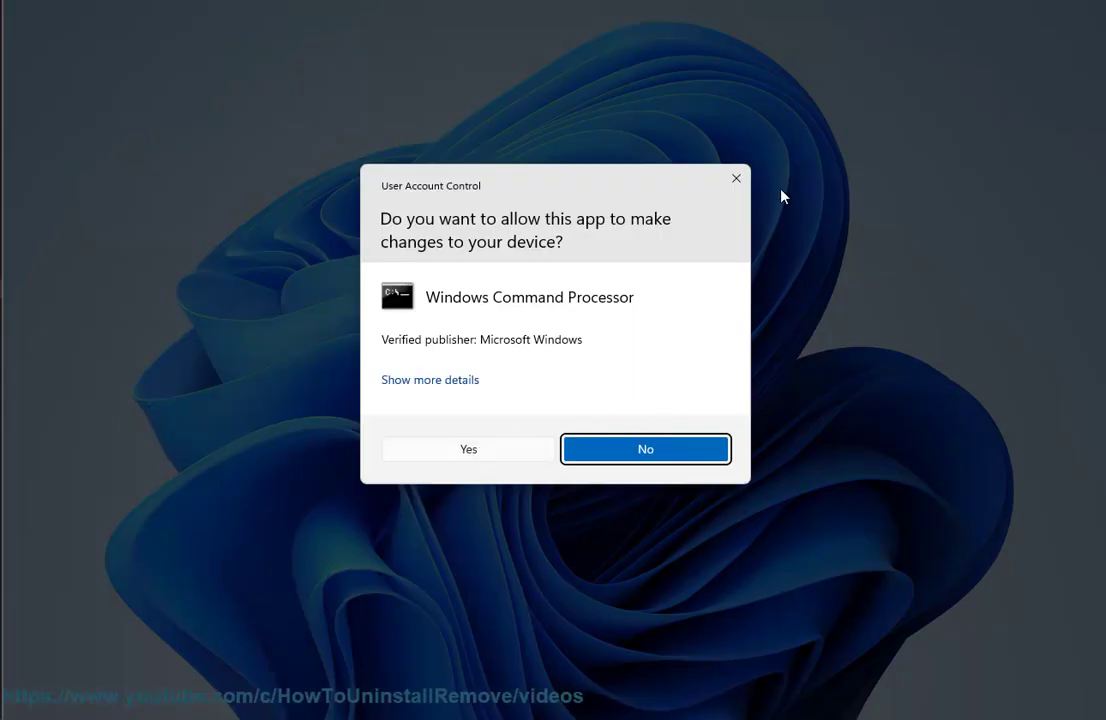
{"action": "left_click", "coordinate": [738, 180]}
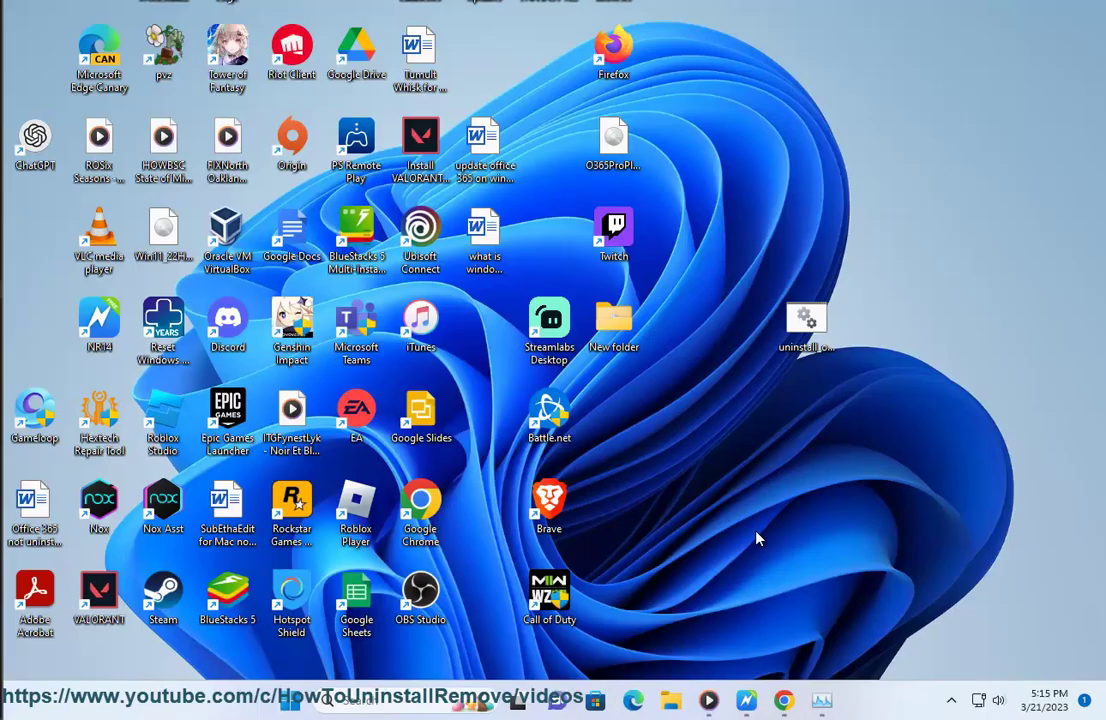
Check the signed-in user in Task Manager's Users page and in the User Accounts settings, and close both windows
{"action": "left_click", "coordinate": [822, 703]}
{"action": "left_click", "coordinate": [307, 321]}
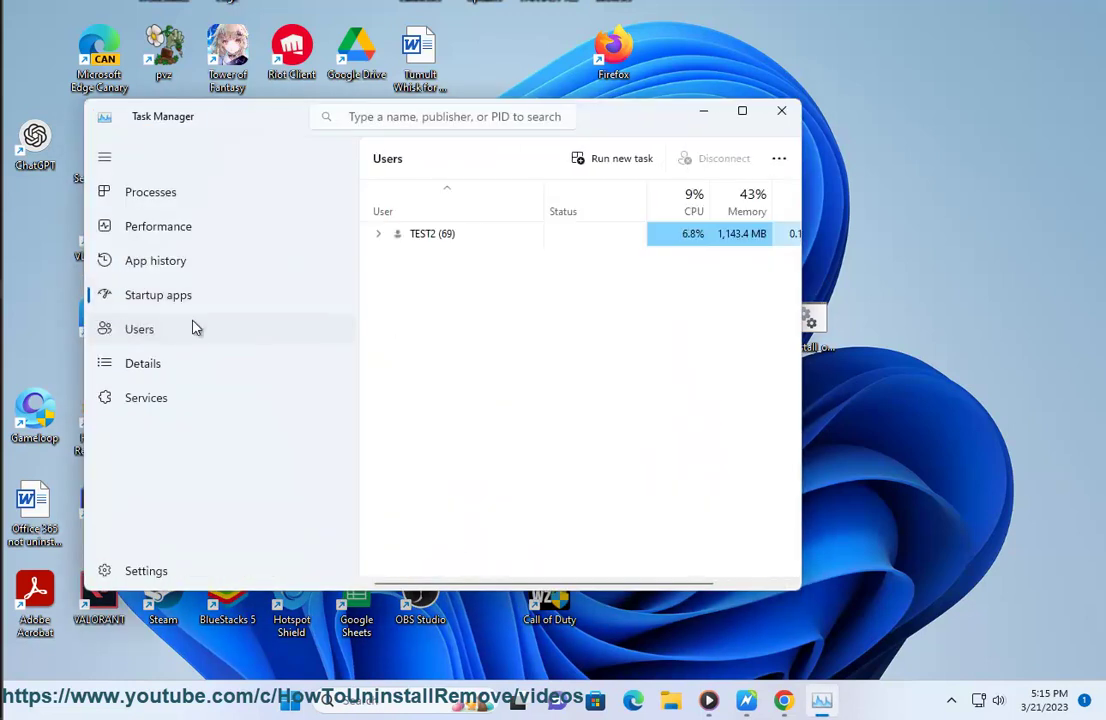
{"action": "right_click", "coordinate": [432, 246]}
{"action": "left_click", "coordinate": [471, 292]}
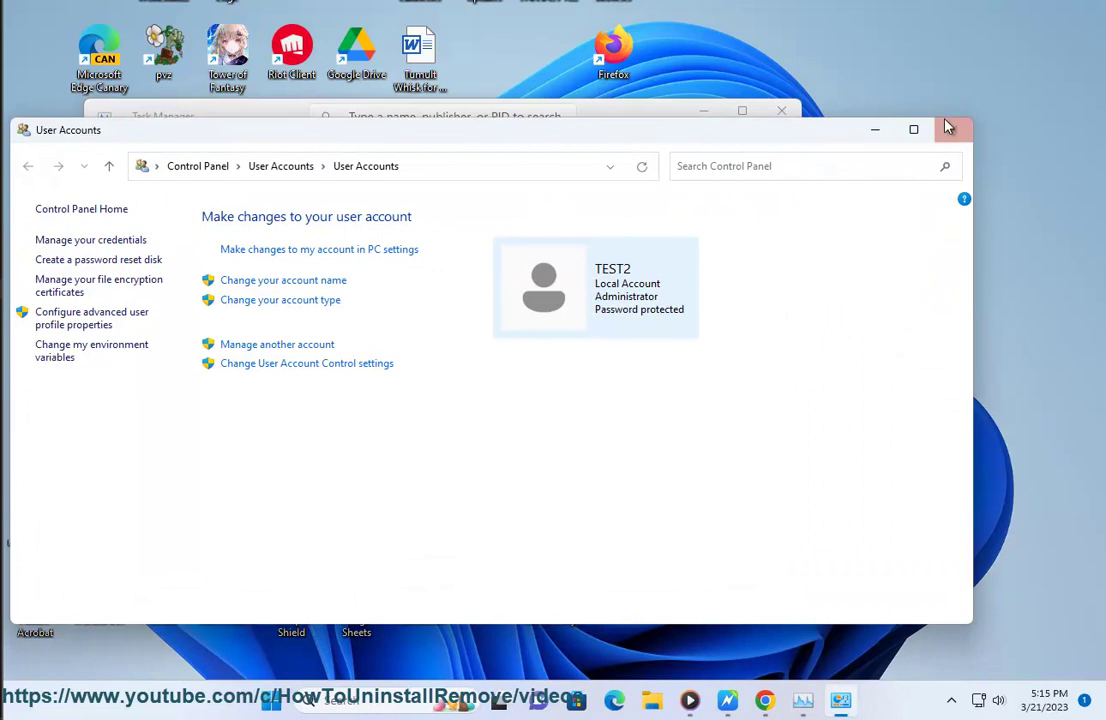
{"action": "left_click", "coordinate": [952, 129]}
{"action": "left_click", "coordinate": [781, 110]}
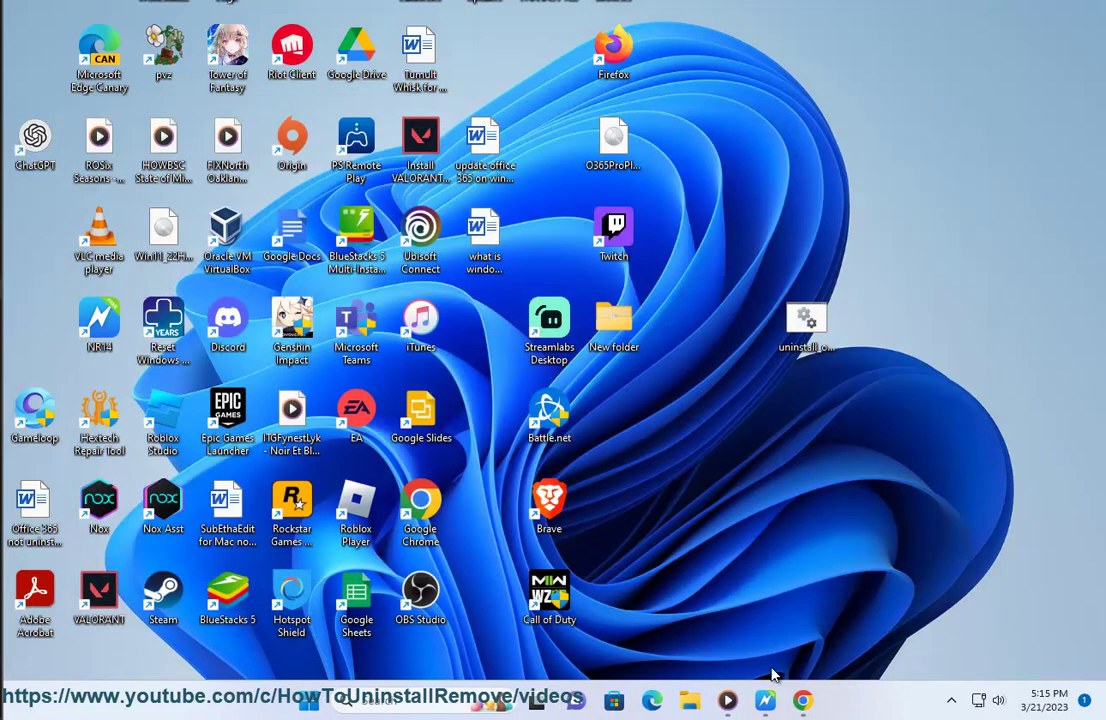
Read the guide's instructions for running the BAT file and its note about other Office installers and paths
{"action": "left_click", "coordinate": [765, 700]}
{"action": "scroll", "coordinate": [733, 510], "scroll_direction": "down", "scroll_amount": 1}
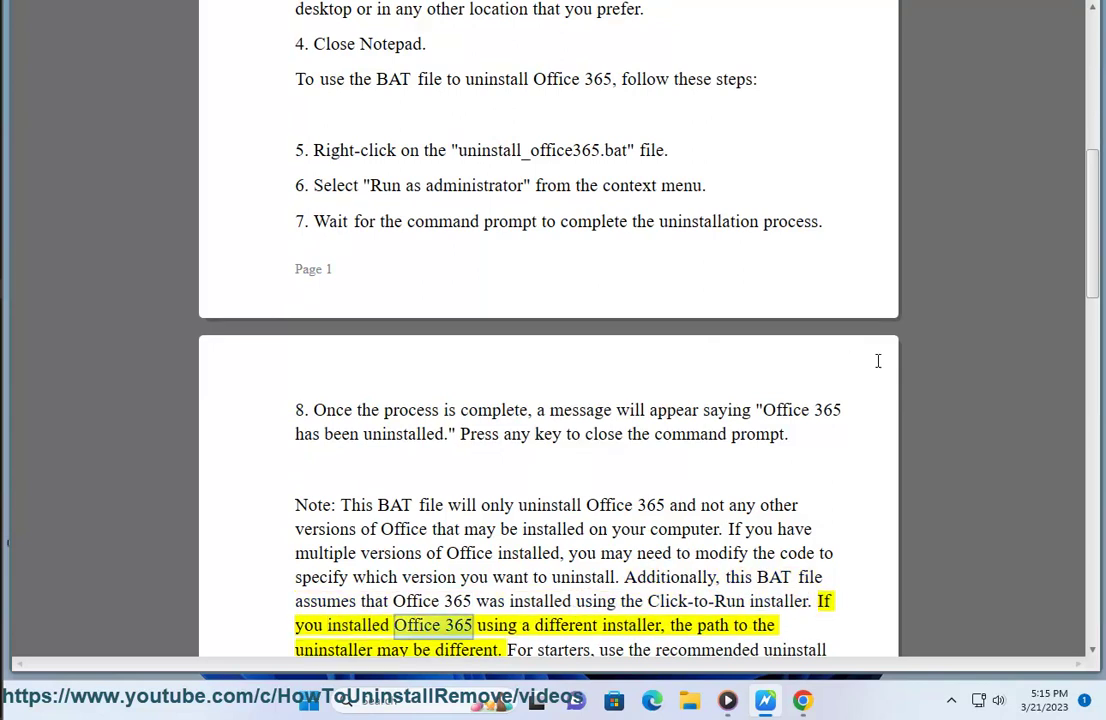
{"action": "scroll", "coordinate": [900, 370], "scroll_direction": "up", "scroll_amount": 2}
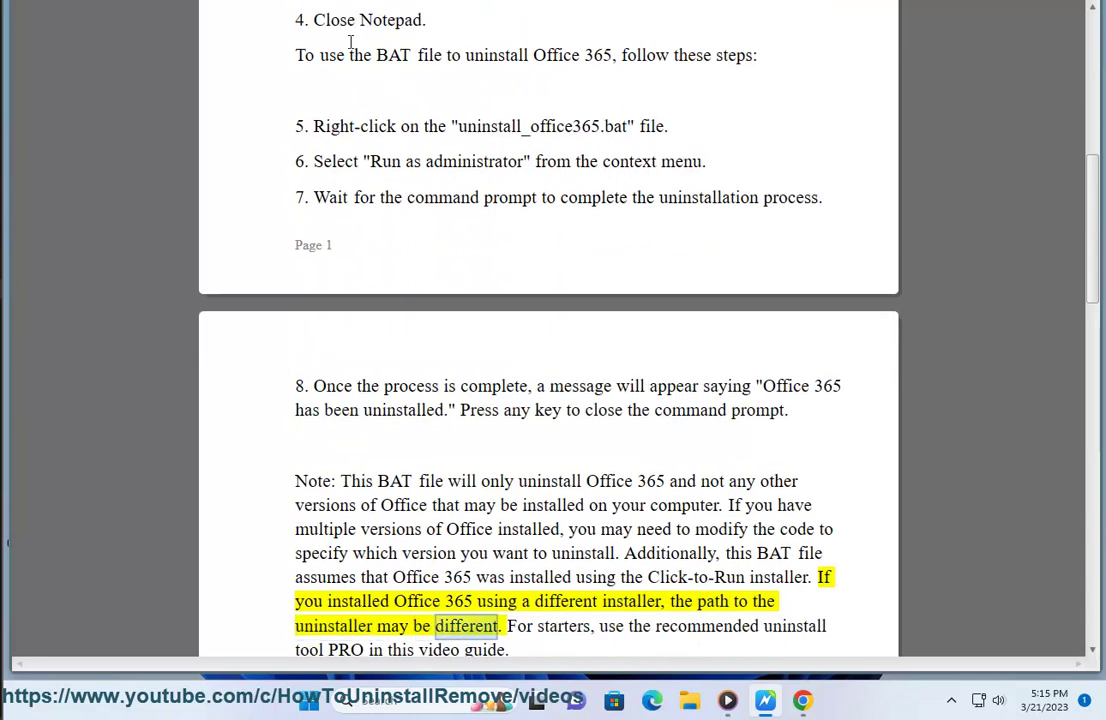
{"action": "scroll", "coordinate": [600, 245], "scroll_direction": "up", "scroll_amount": 2}
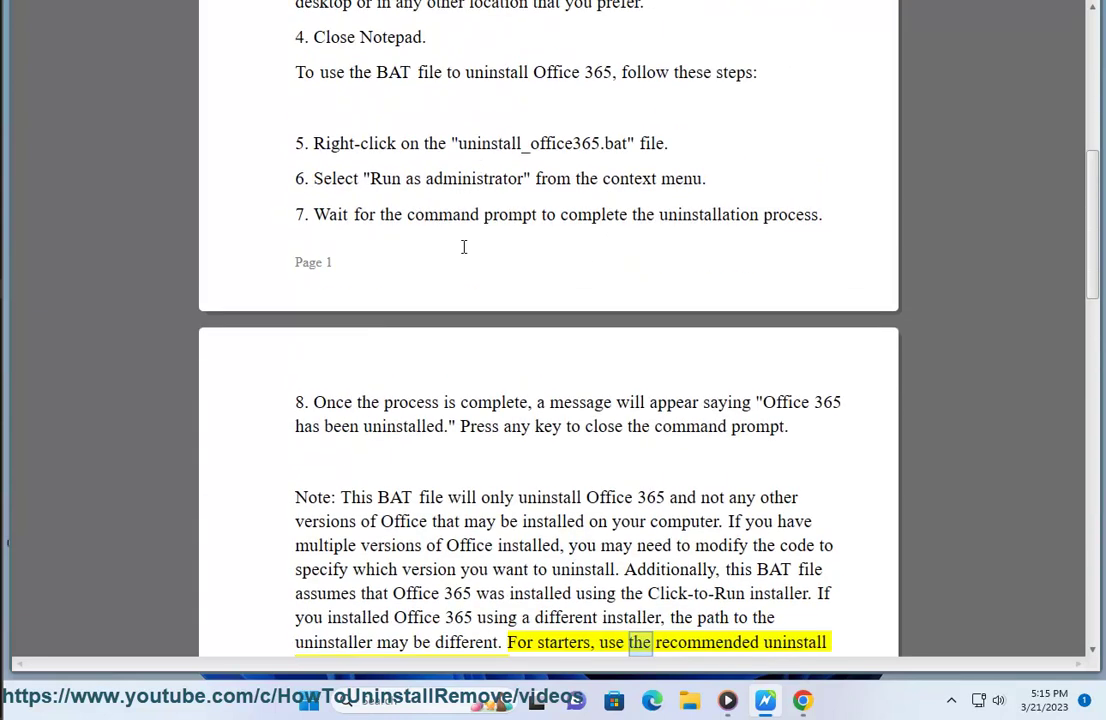
Copy the path C:\Program Files\Common Files\ from the guide's script and open that folder in File Explorer
{"action": "scroll", "coordinate": [464, 255], "scroll_direction": "up", "scroll_amount": 5}
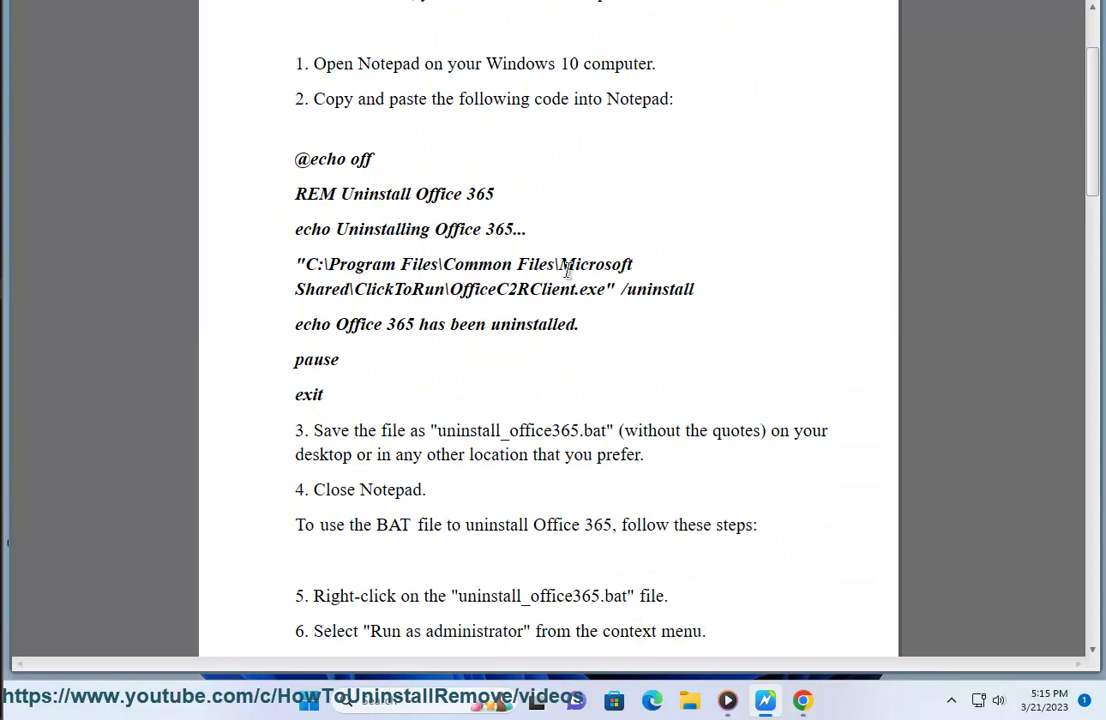
{"action": "left_click_drag", "start_coordinate": [565, 268], "coordinate": [285, 272]}
{"action": "key", "text": "ctrl+c"}
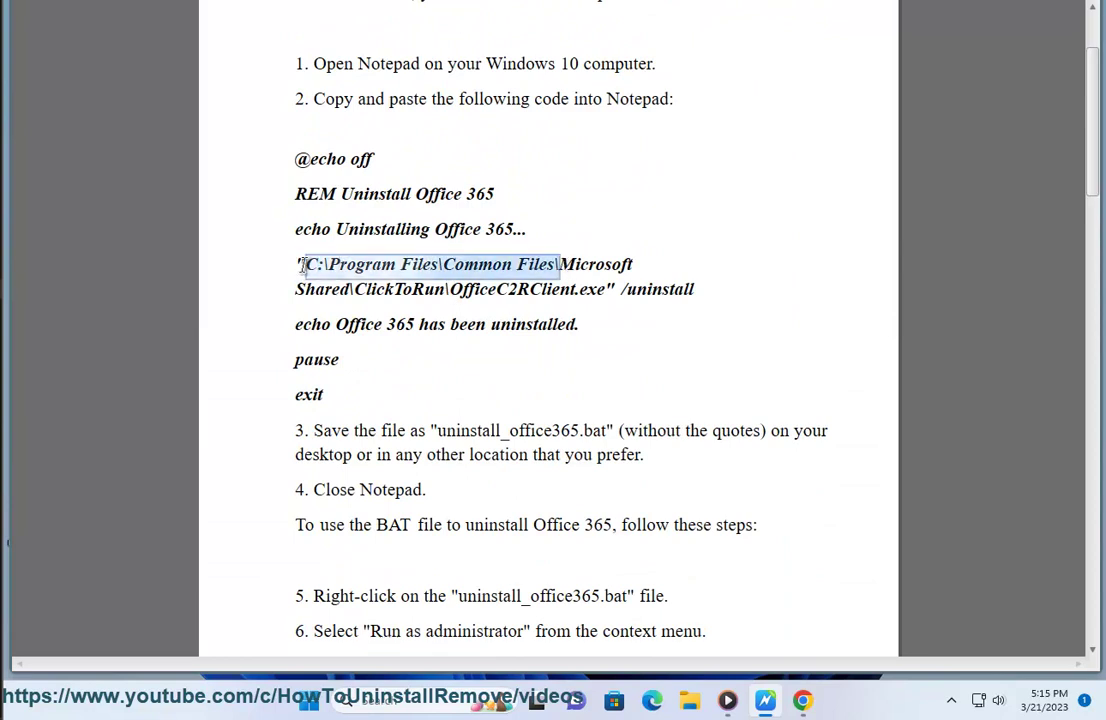
{"action": "left_click", "coordinate": [689, 700]}
{"action": "left_click", "coordinate": [350, 267]}
{"action": "key", "text": "ctrl+v"}
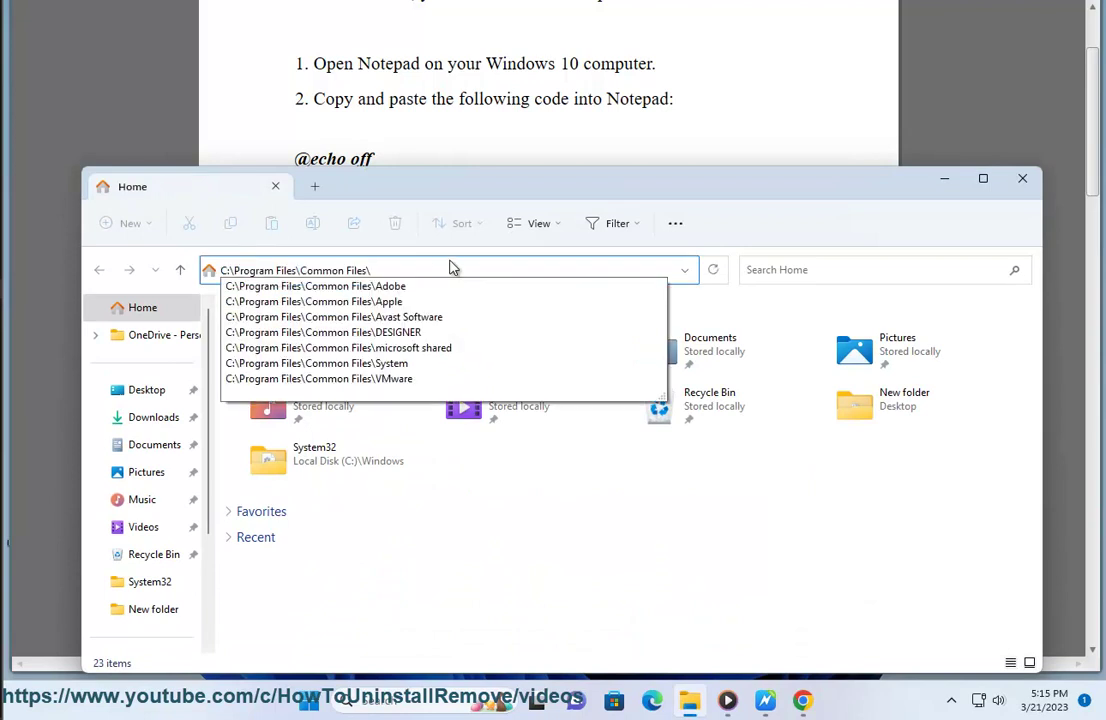
{"action": "key", "text": "Return"}
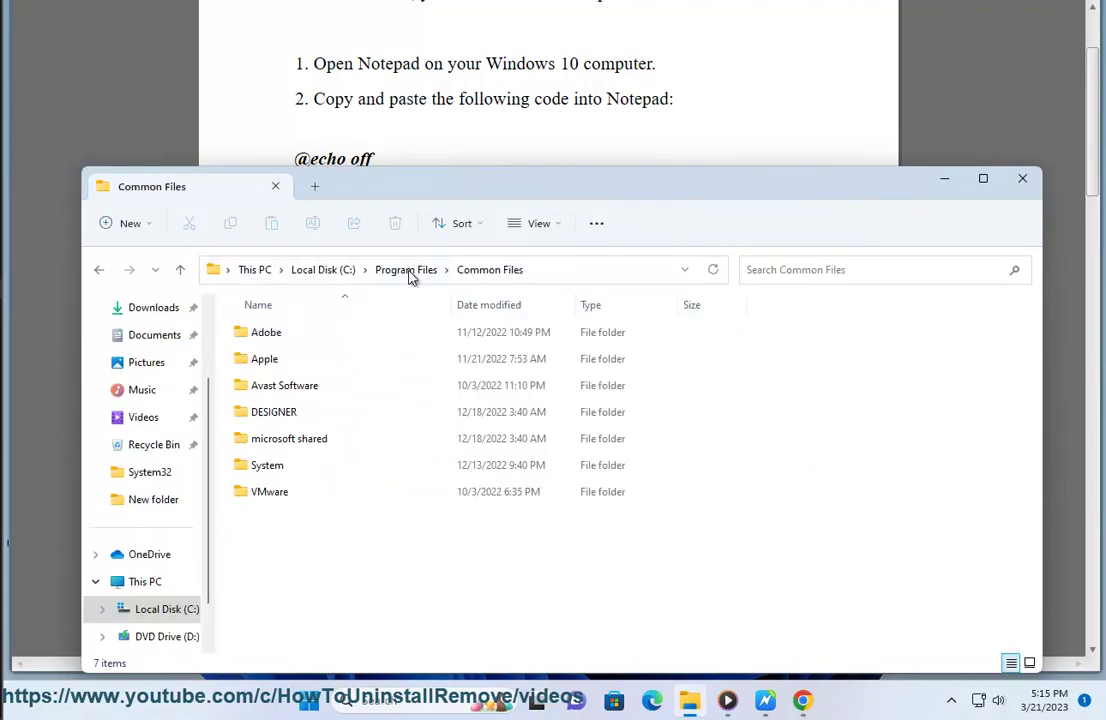
Look through Common Files and Program Files, then open Program Files (x86) on Local Disk (C:) and locate the Microsoft folder
{"action": "left_click", "coordinate": [279, 390]}
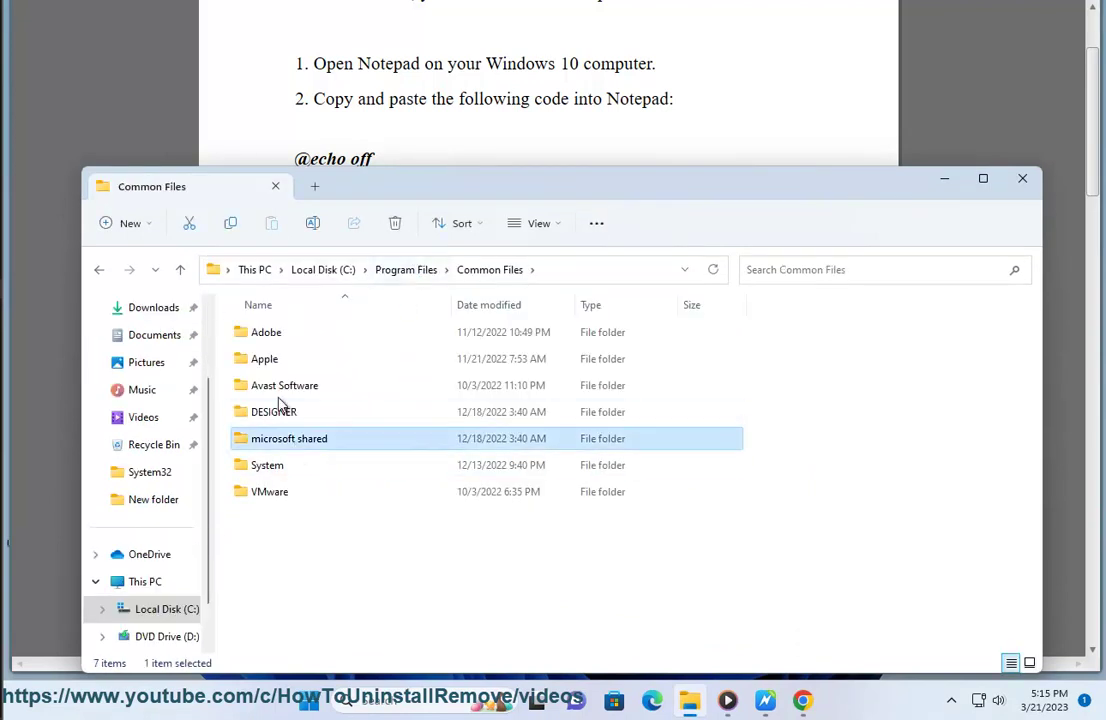
{"action": "left_click", "coordinate": [277, 488]}
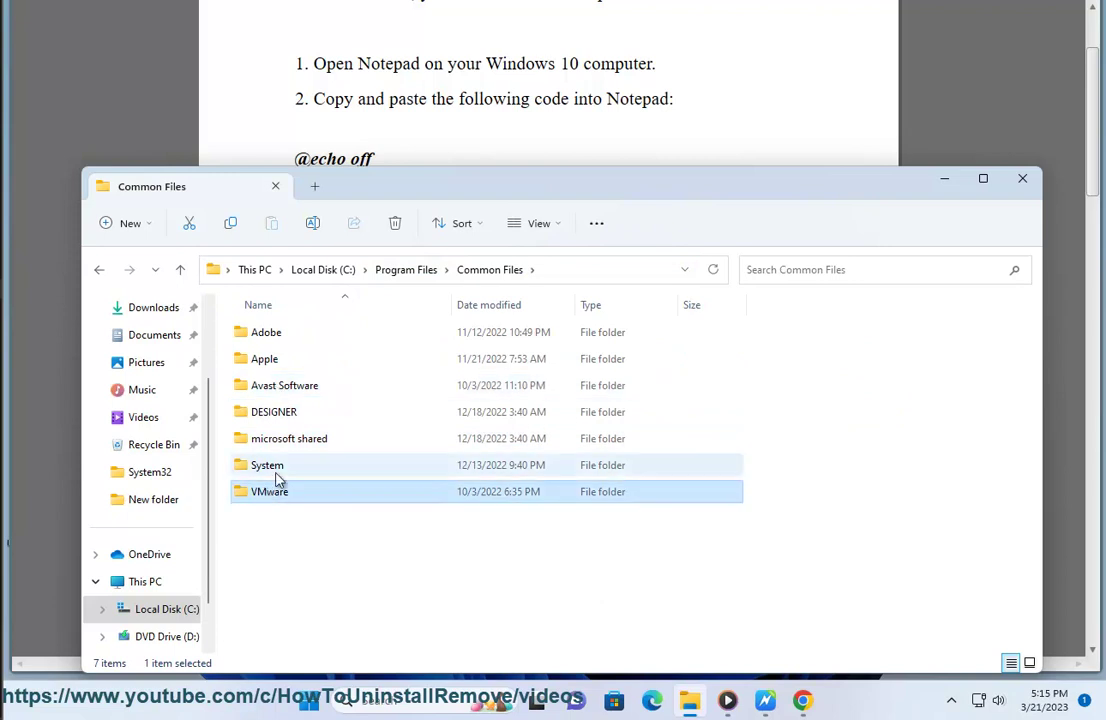
{"action": "left_click", "coordinate": [398, 272]}
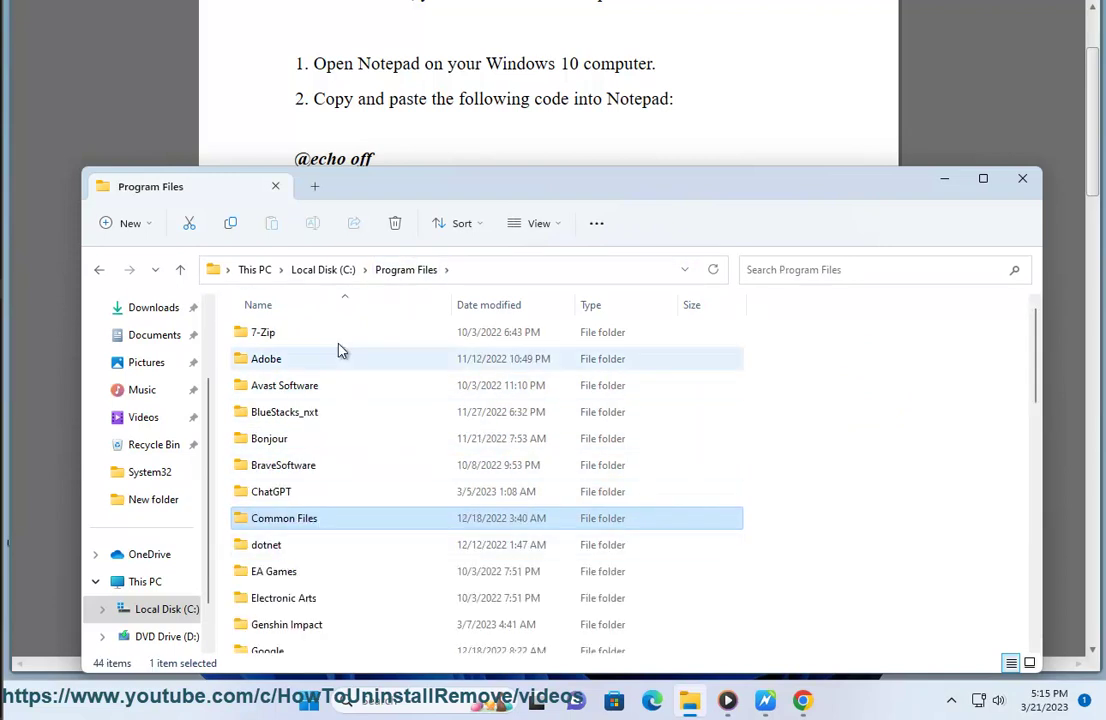
{"action": "left_click", "coordinate": [330, 273]}
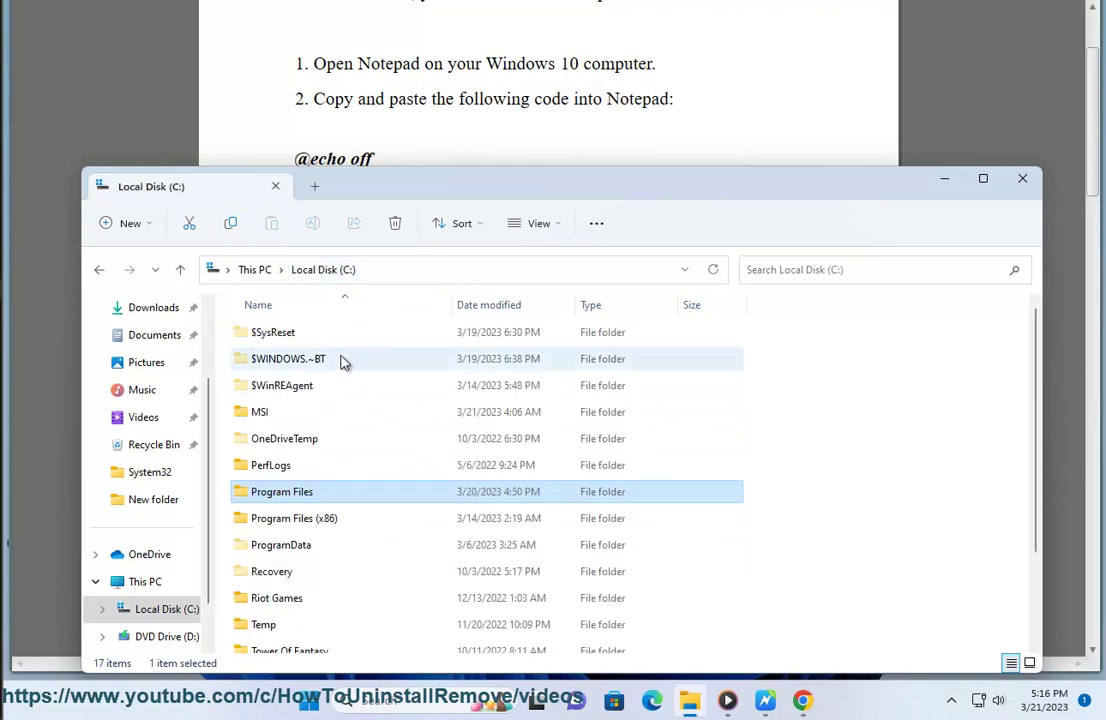
{"action": "double_click", "coordinate": [315, 521]}
{"action": "scroll", "coordinate": [322, 470], "scroll_direction": "down", "scroll_amount": 2}
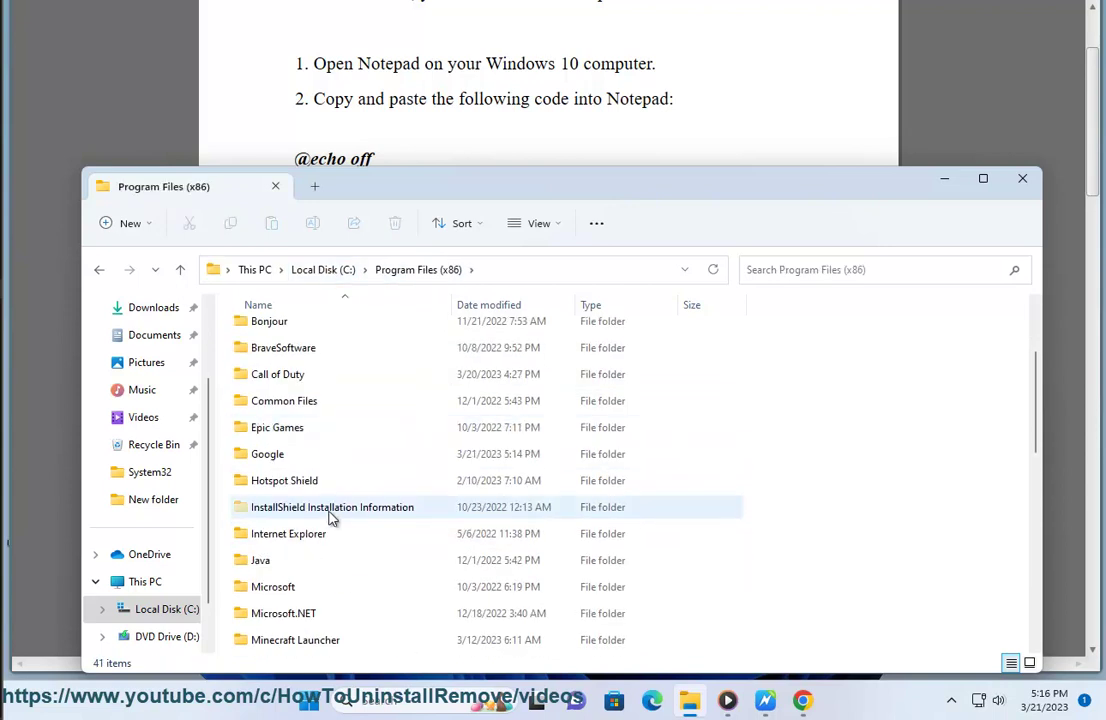
{"action": "key", "text": "m"}
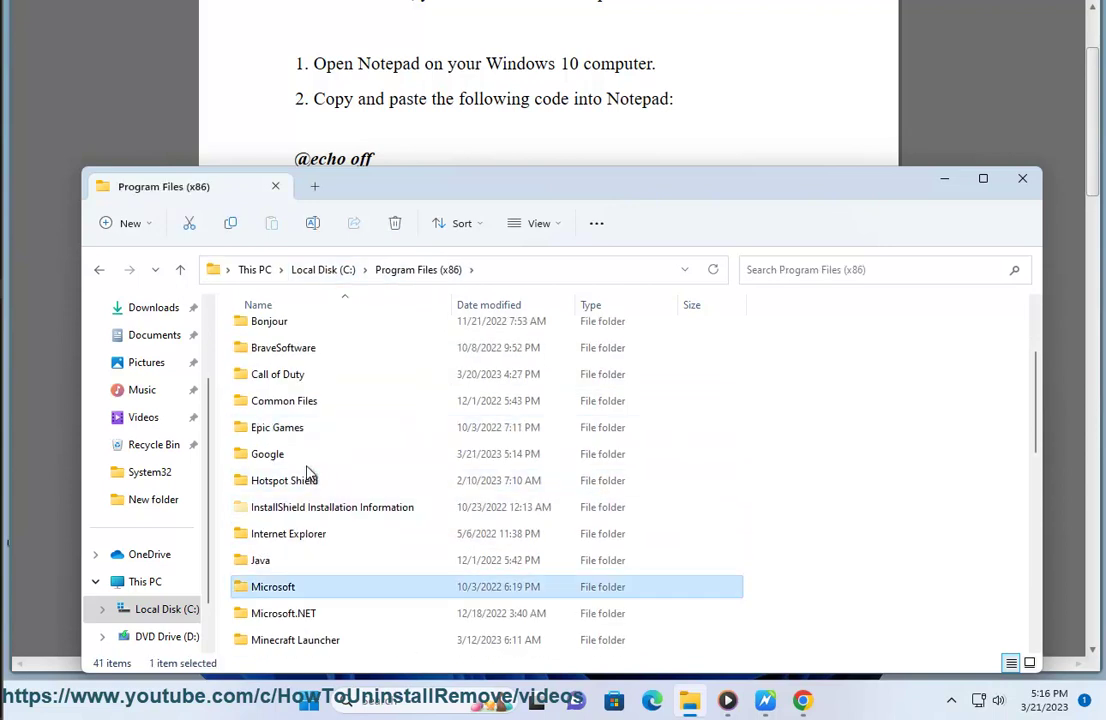
Look inside the Microsoft folder of Program Files (x86), return to Local Disk (C:) and open the Program Files folder
{"action": "double_click", "coordinate": [330, 584]}
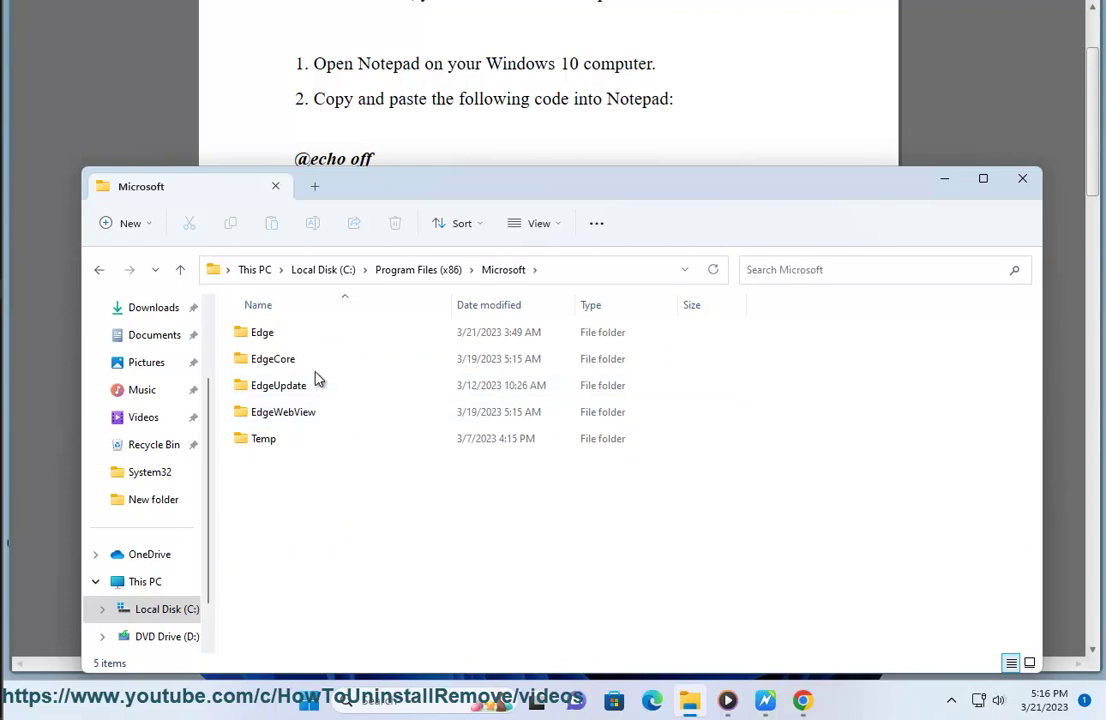
{"action": "key", "text": "BackSpace"}
{"action": "scroll", "coordinate": [335, 470], "scroll_direction": "down", "scroll_amount": 3}
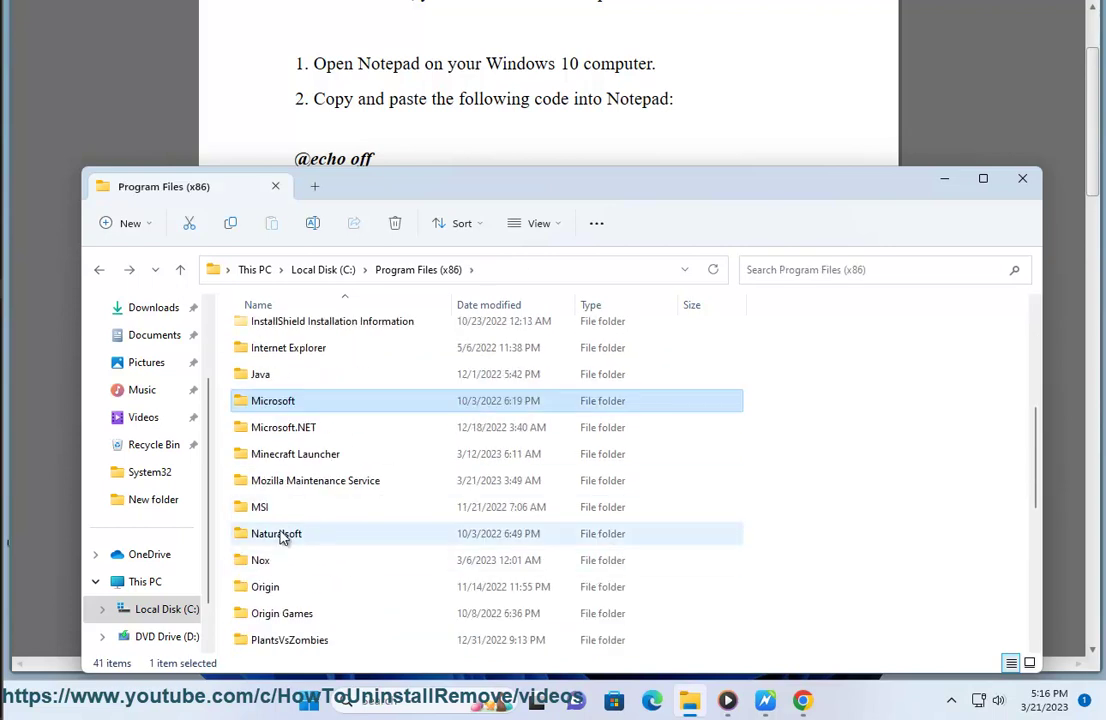
{"action": "key", "text": "BackSpace"}
{"action": "double_click", "coordinate": [305, 493]}
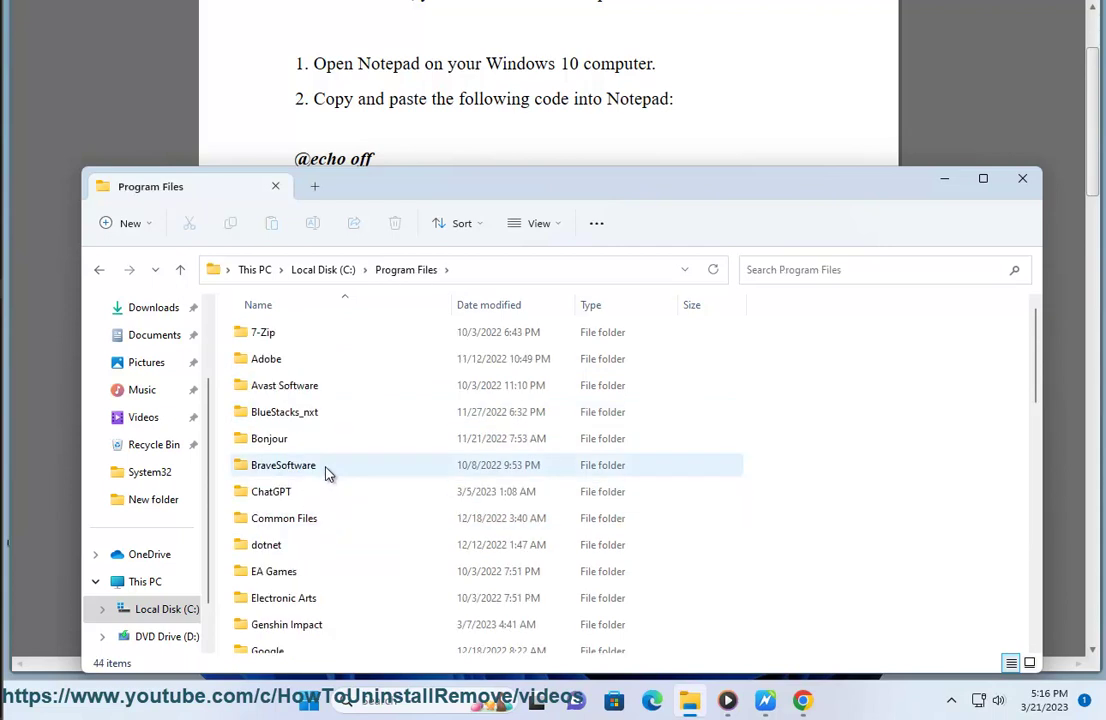
Check the Microsoft folder in Program Files, select the Microsoft Office and Microsoft Office 15 folders, and minimize File Explorer
{"action": "scroll", "coordinate": [330, 480], "scroll_direction": "down", "scroll_amount": 2}
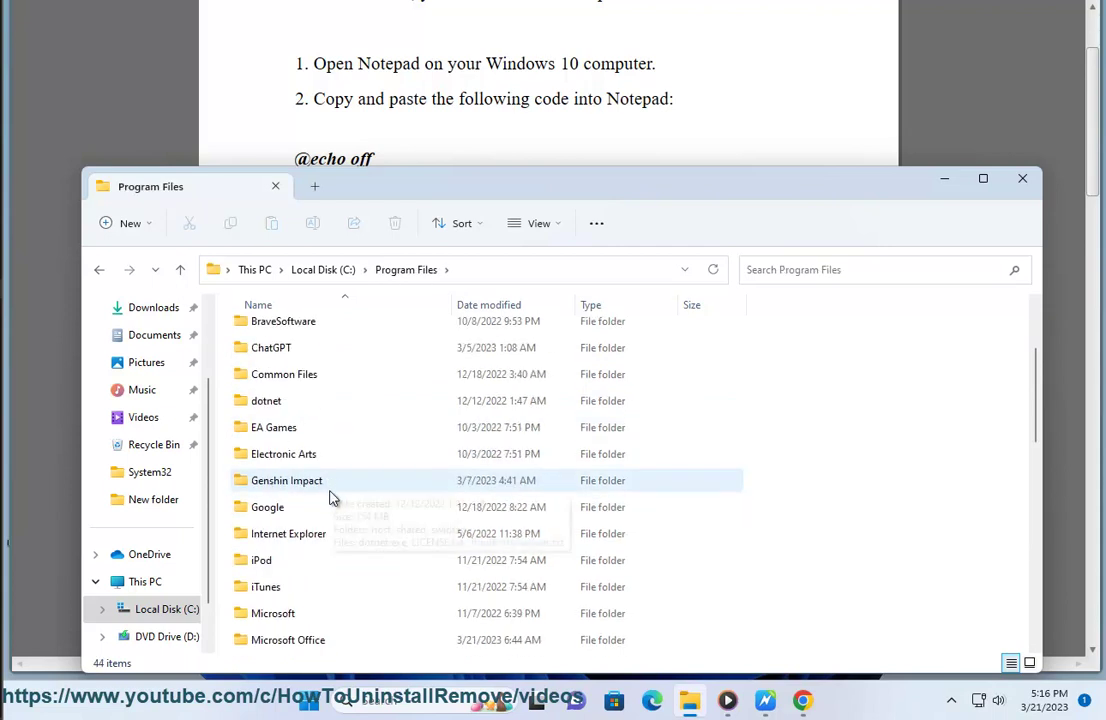
{"action": "double_click", "coordinate": [302, 614]}
{"action": "key", "text": "BackSpace"}
{"action": "scroll", "coordinate": [306, 650], "scroll_direction": "down", "scroll_amount": 2}
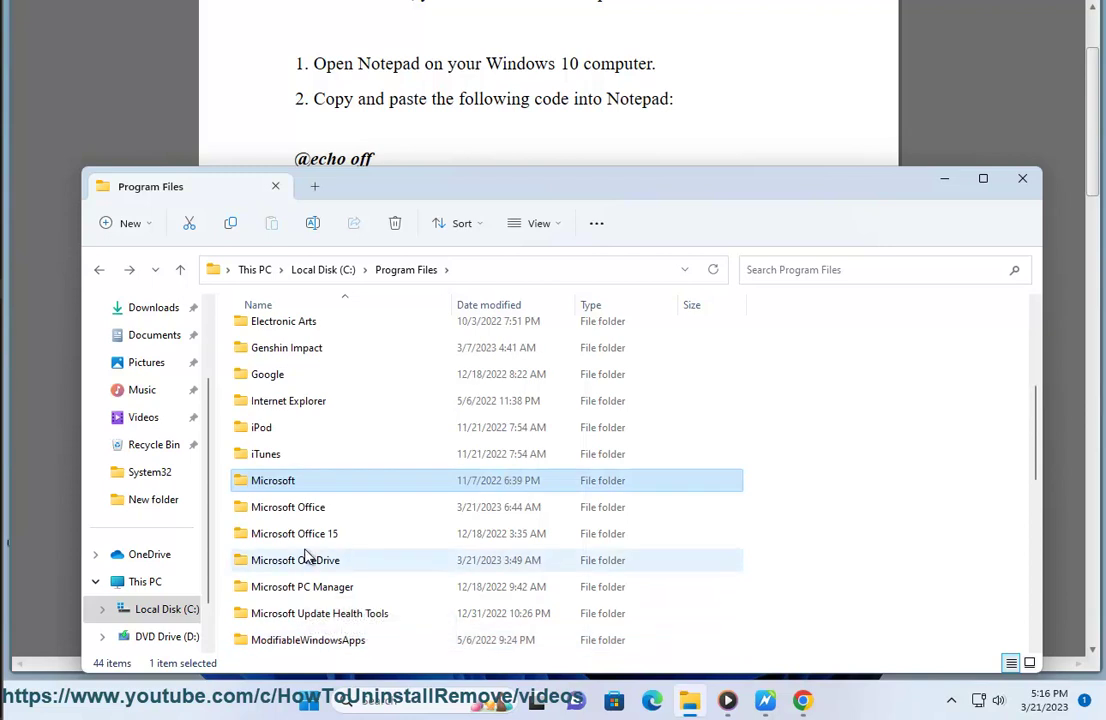
{"action": "left_click", "coordinate": [295, 510]}
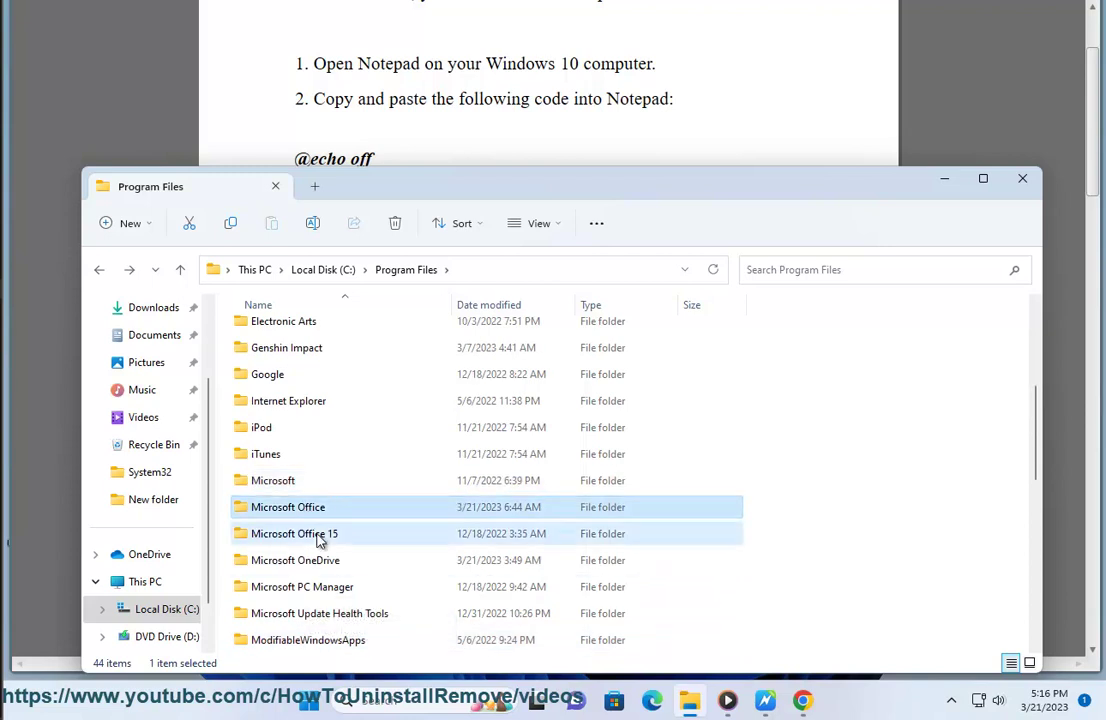
{"action": "left_click", "coordinate": [320, 540], "text": "ctrl"}
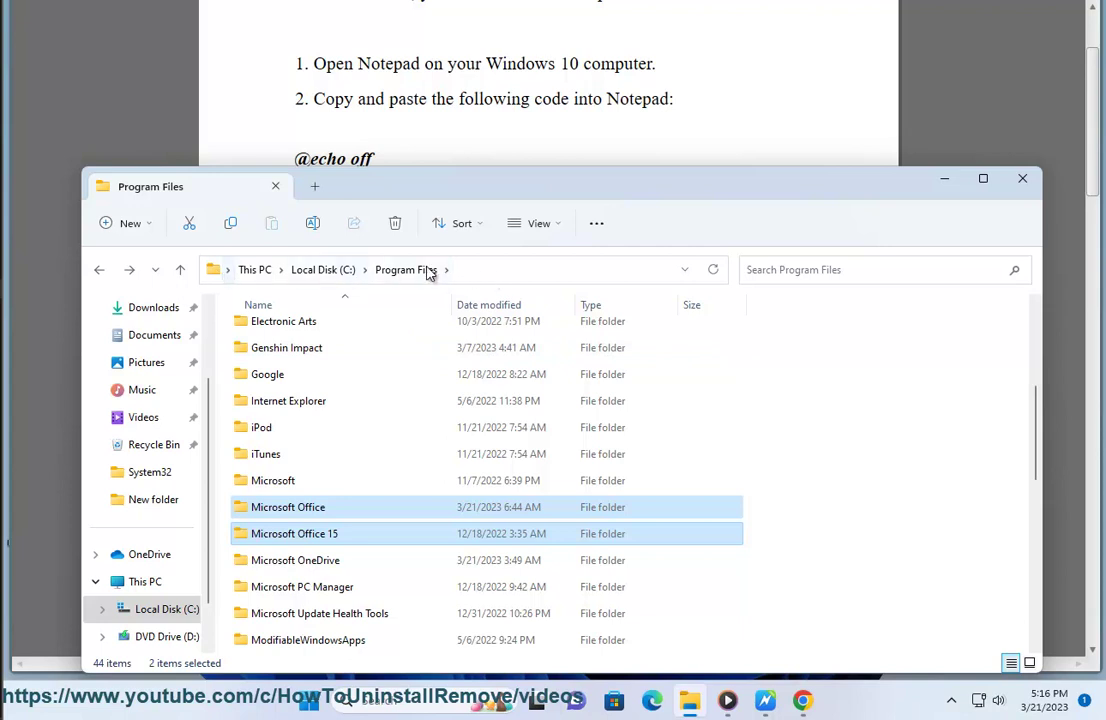
{"action": "left_click", "coordinate": [944, 178]}
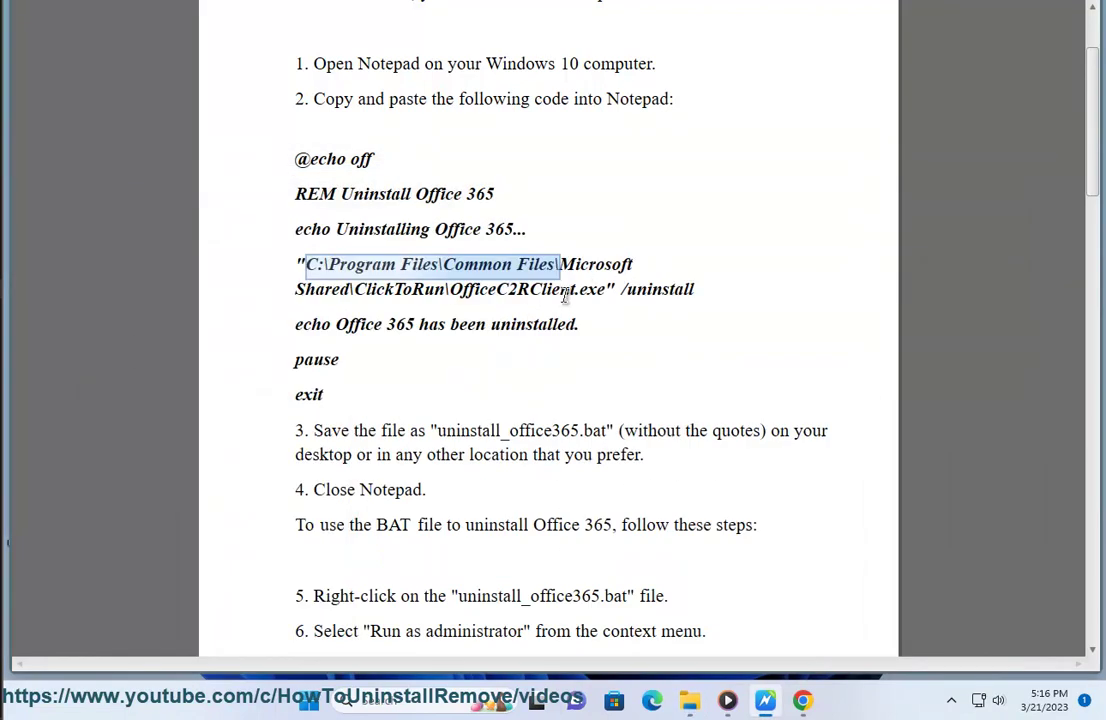
Read the guide's advice on backing up important files, view the Documents folder in File Explorer, and close that window
{"action": "scroll", "coordinate": [741, 299], "scroll_direction": "down", "scroll_amount": 5}
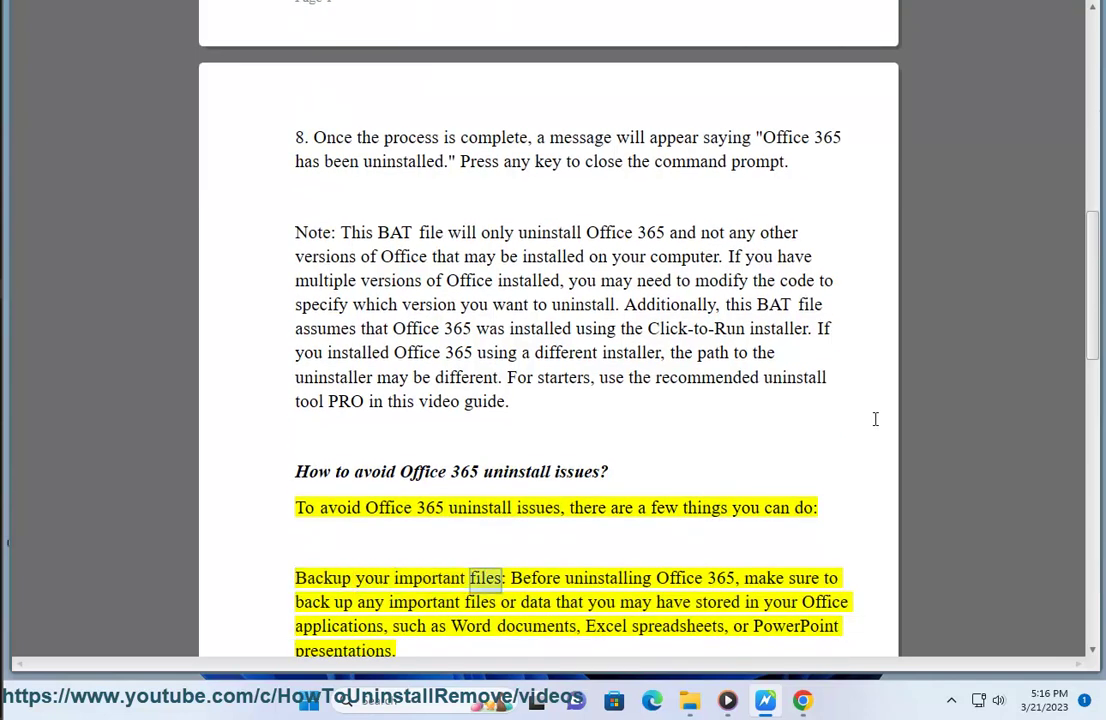
{"action": "left_click", "coordinate": [689, 700]}
{"action": "left_click", "coordinate": [141, 337]}
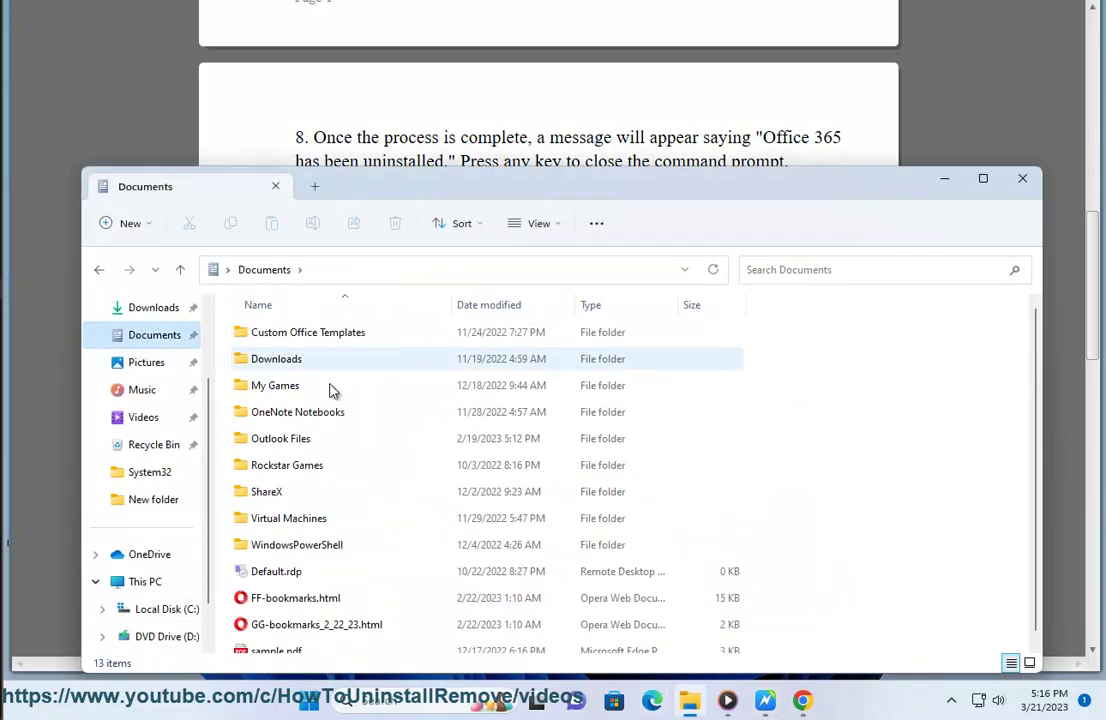
{"action": "left_click", "coordinate": [363, 270]}
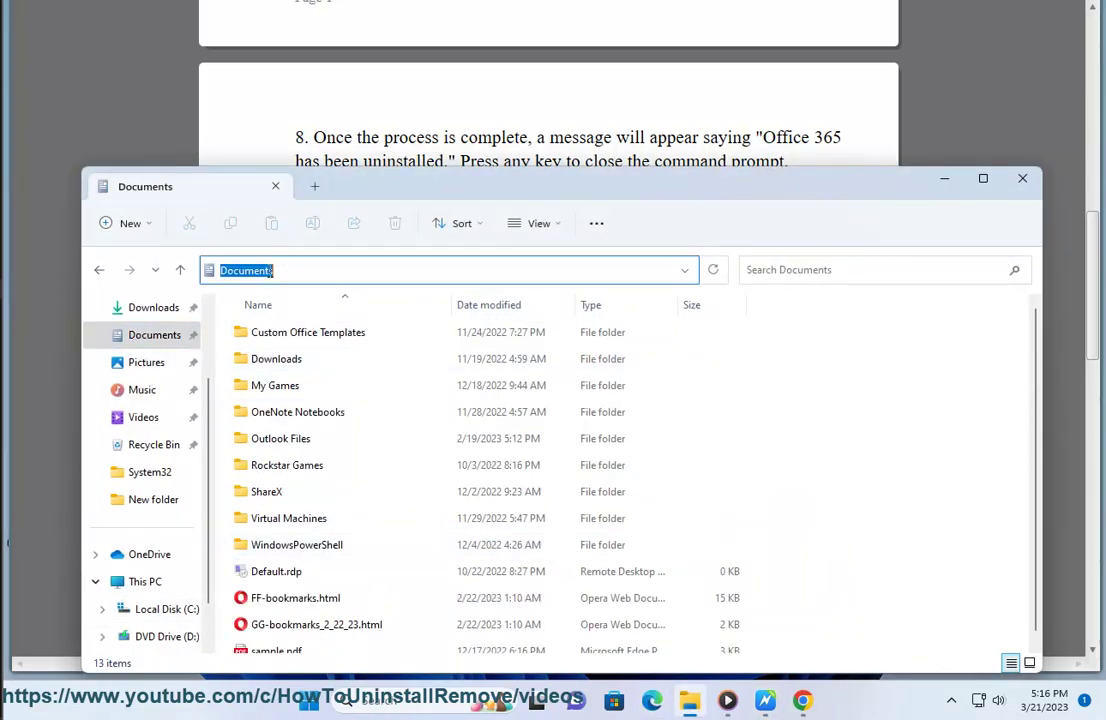
{"action": "left_click", "coordinate": [857, 420]}
{"action": "left_click", "coordinate": [1022, 180]}
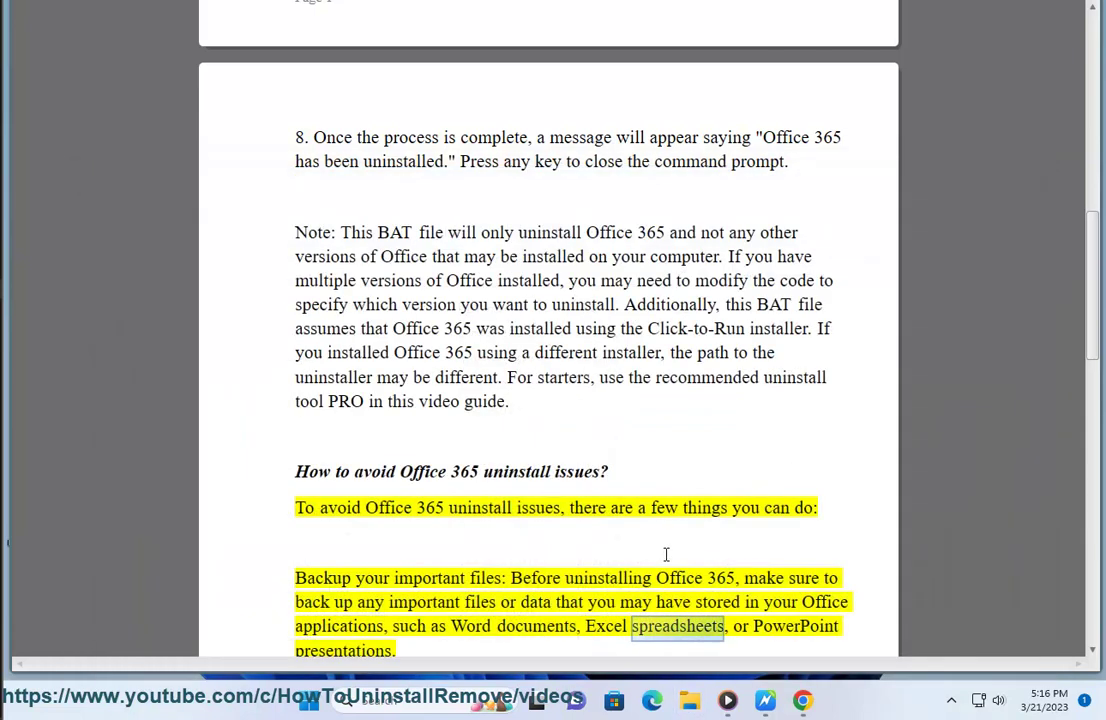
Copy "Microsoft Office Removal Tool" from the guide's tips, search Google for it in Chrome, and minimize the browser
{"action": "scroll", "coordinate": [597, 498], "scroll_direction": "down", "scroll_amount": 1}
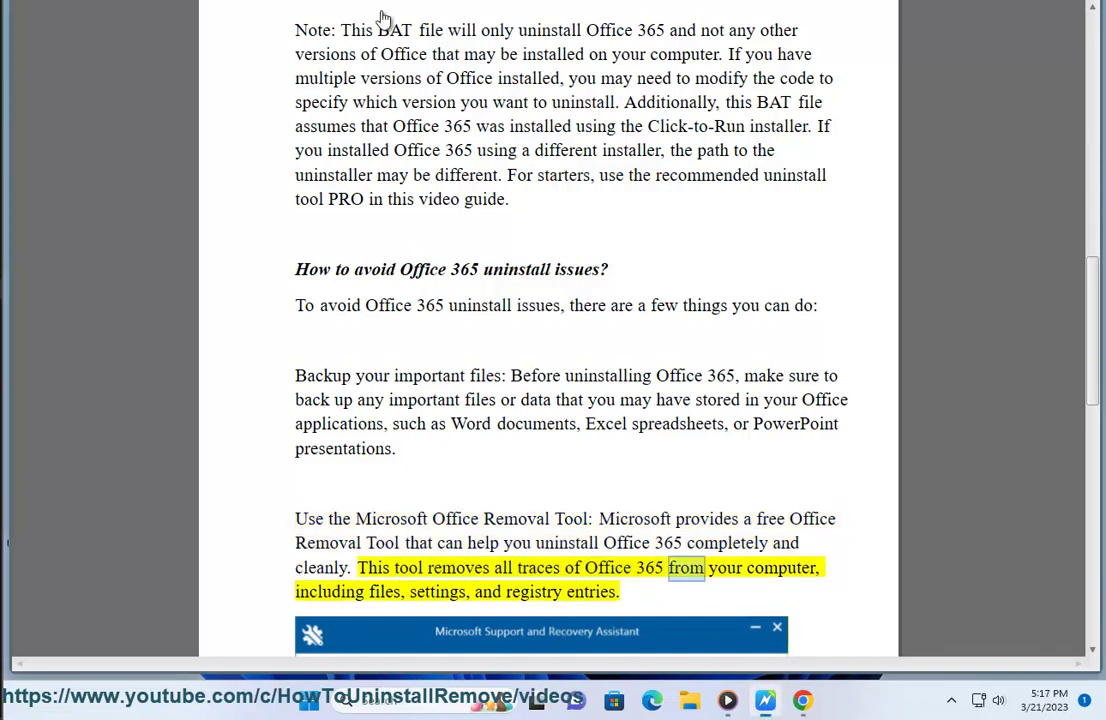
{"action": "scroll", "coordinate": [768, 422], "scroll_direction": "down", "scroll_amount": 1}
{"action": "scroll", "coordinate": [768, 422], "scroll_direction": "down", "scroll_amount": 1}
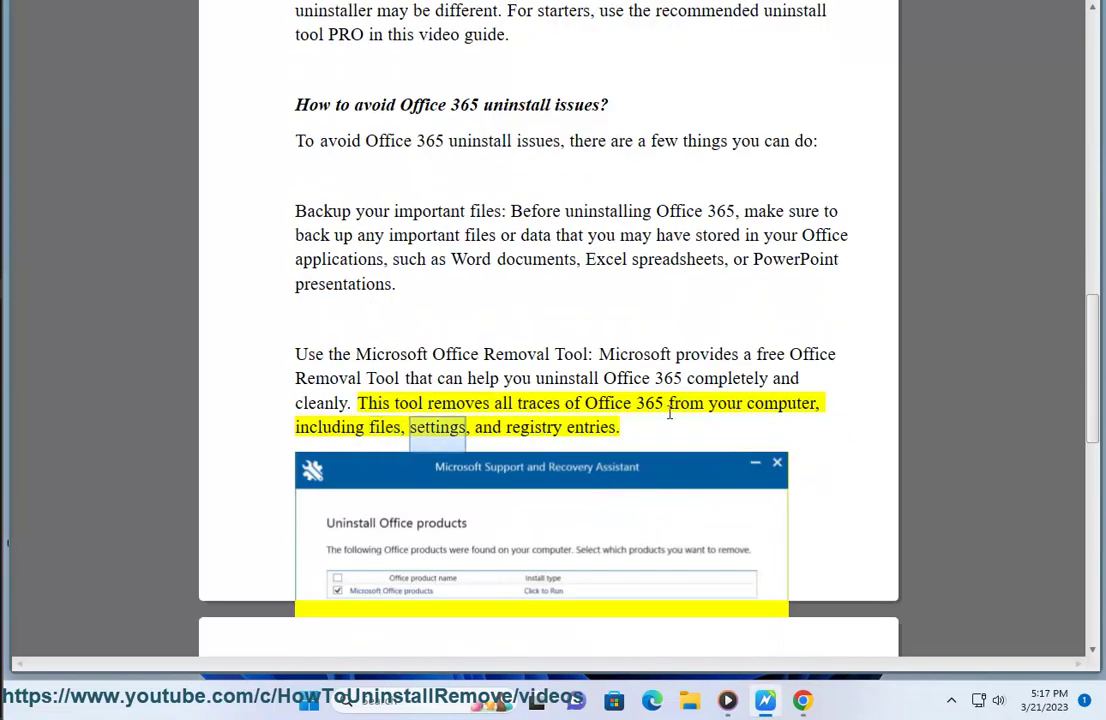
{"action": "scroll", "coordinate": [531, 227], "scroll_direction": "down", "scroll_amount": 1}
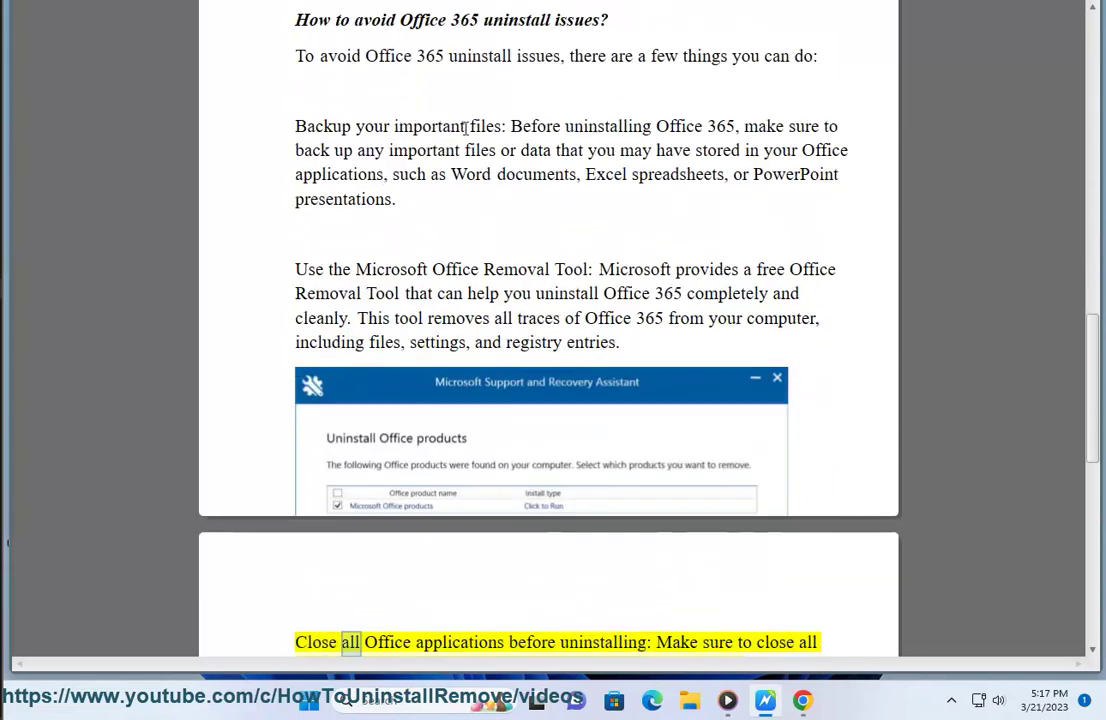
{"action": "left_click_drag", "start_coordinate": [520, 269], "coordinate": [362, 274]}
{"action": "key", "text": "ctrl+c"}
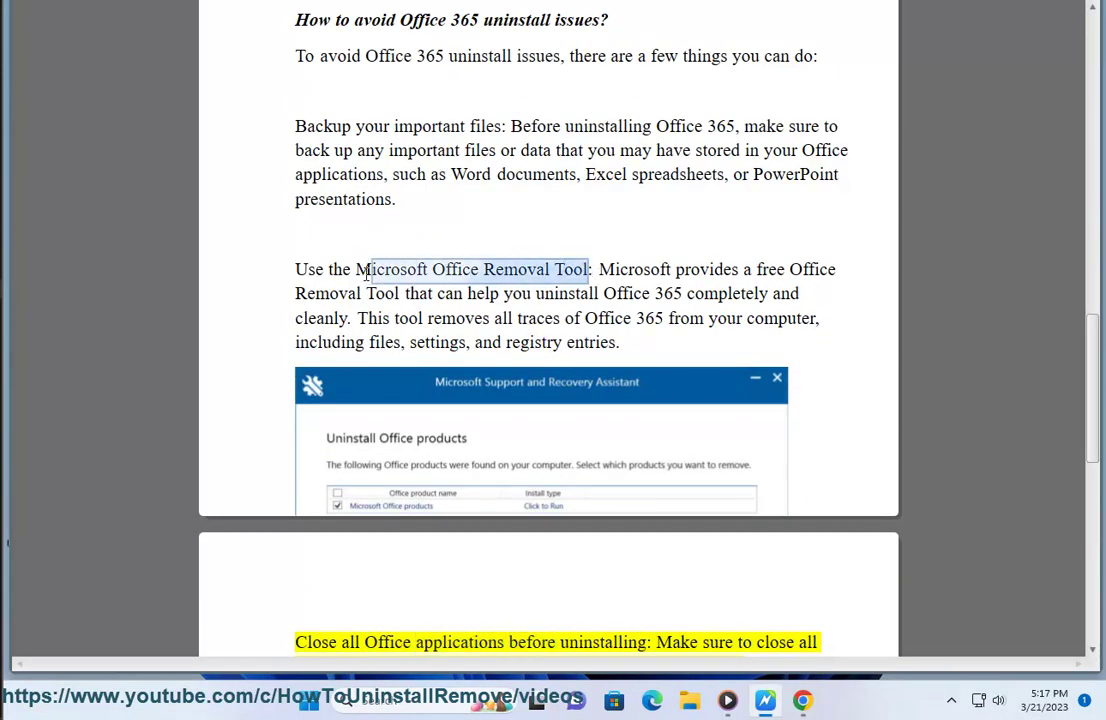
{"action": "left_click", "coordinate": [801, 703]}
{"action": "left_click", "coordinate": [459, 250]}
{"action": "key", "text": "ctrl+v"}
{"action": "key", "text": "Return"}
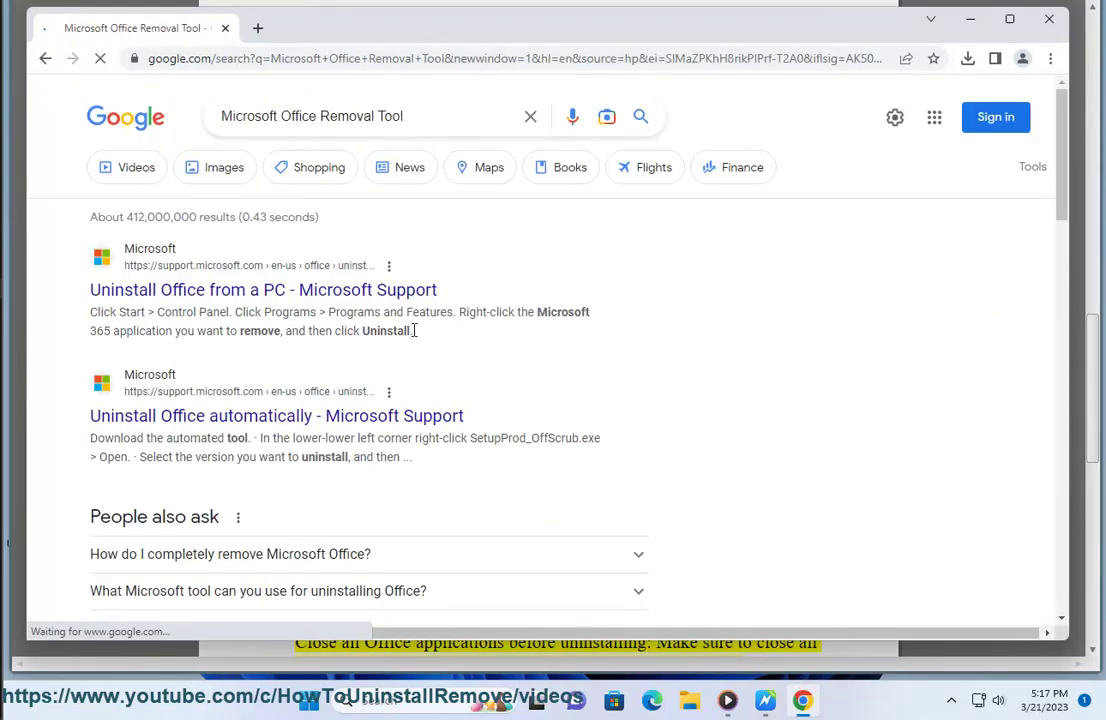
{"action": "left_click", "coordinate": [970, 19]}
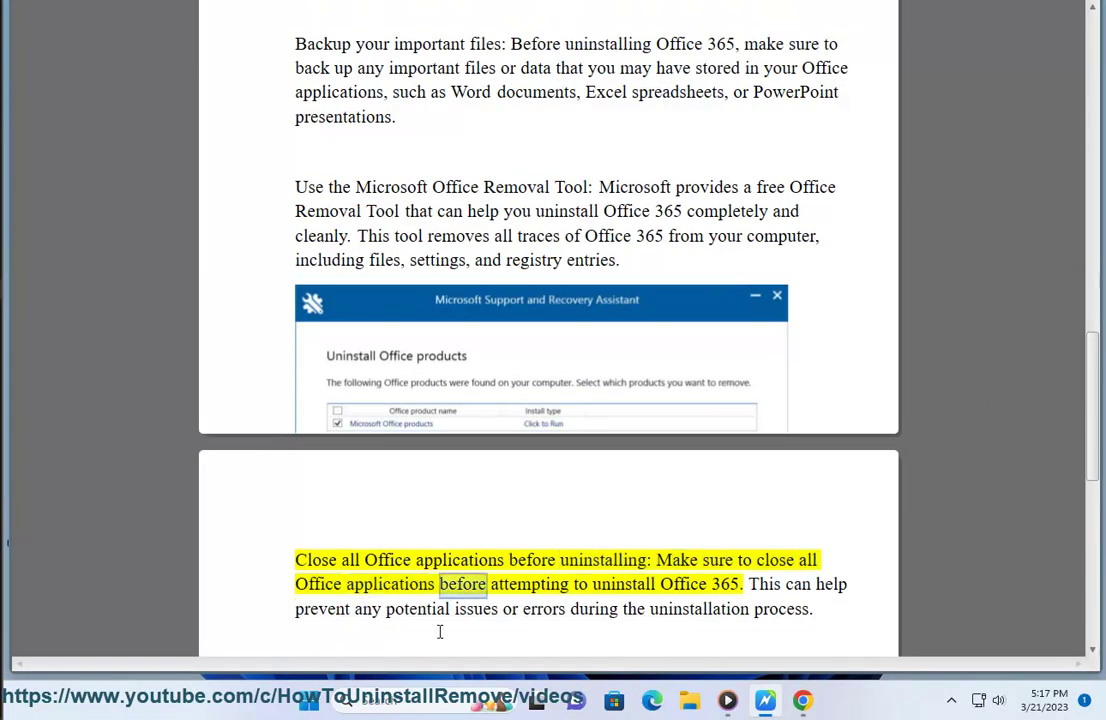
Open Task Manager, look through the running processes for Office applications, and close it
{"action": "left_click", "coordinate": [410, 705]}
{"action": "type", "text": "Tas"}
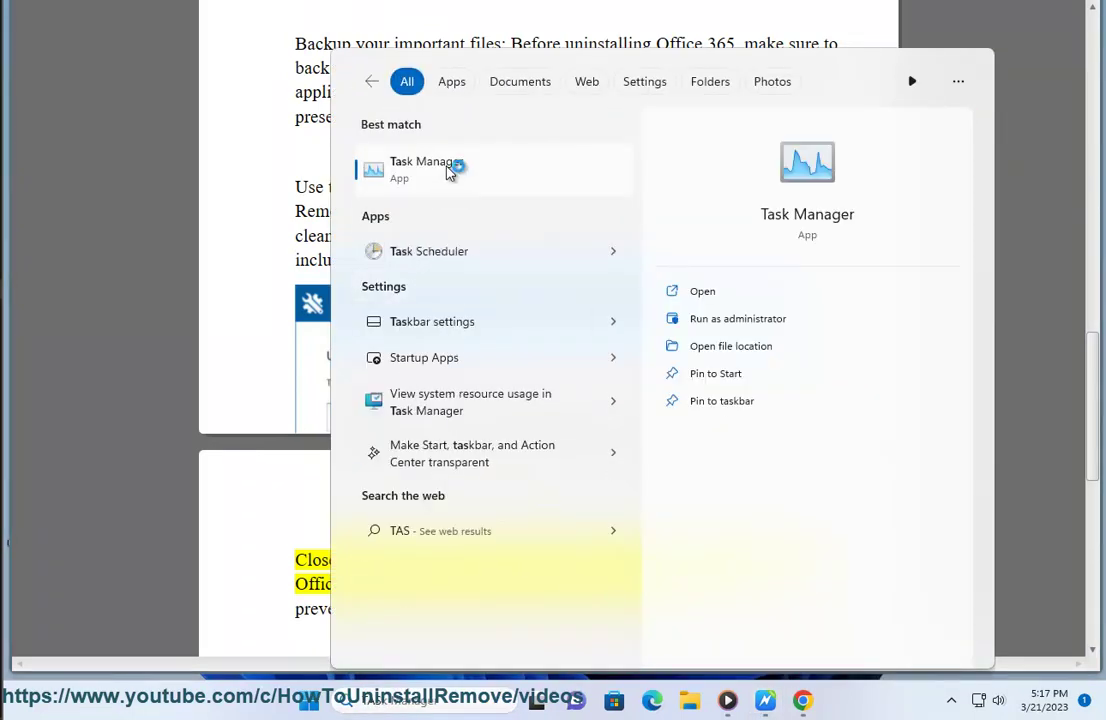
{"action": "left_click", "coordinate": [447, 170]}
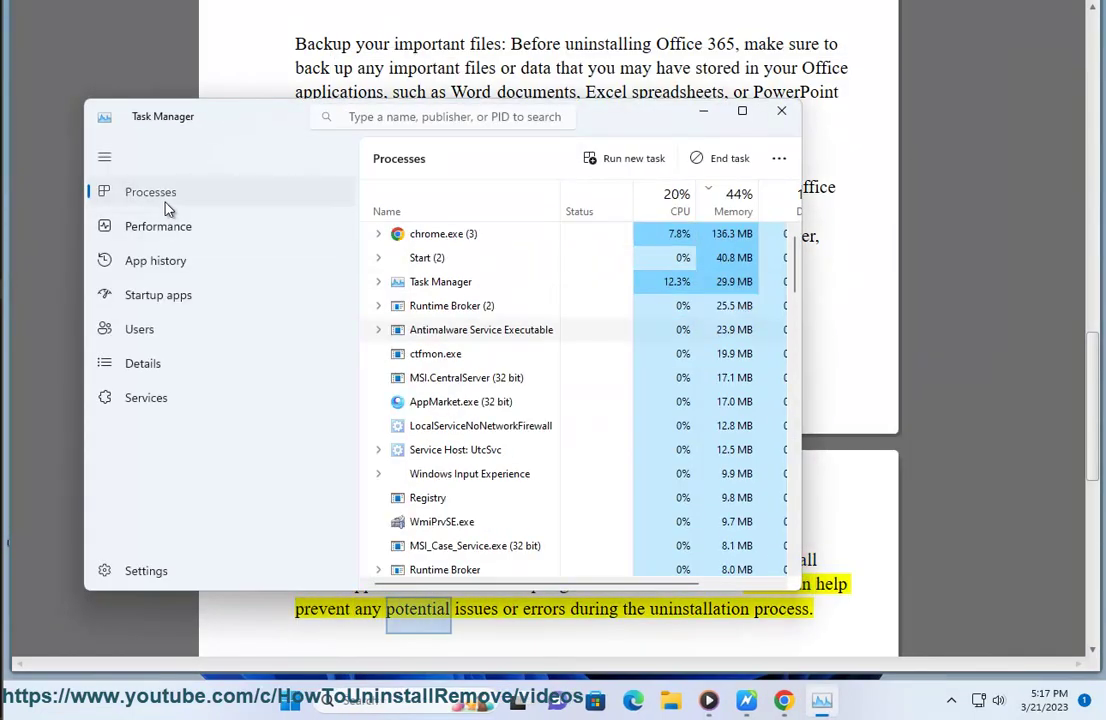
{"action": "left_click", "coordinate": [507, 366]}
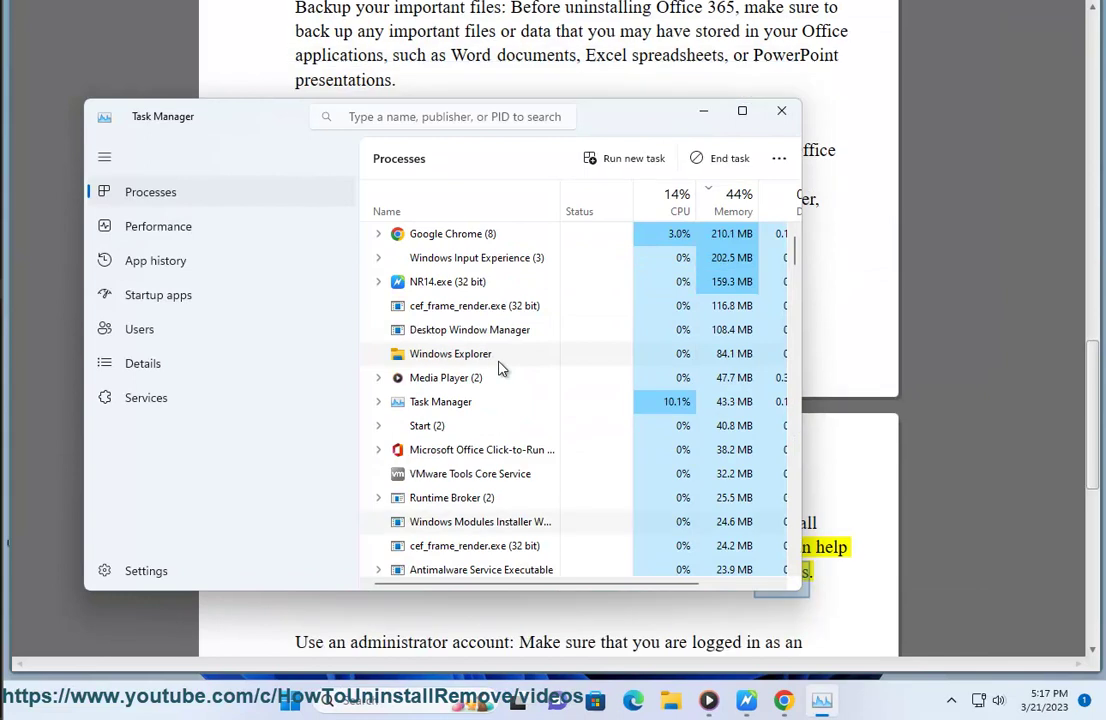
{"action": "scroll", "coordinate": [494, 381], "scroll_direction": "down", "scroll_amount": 2}
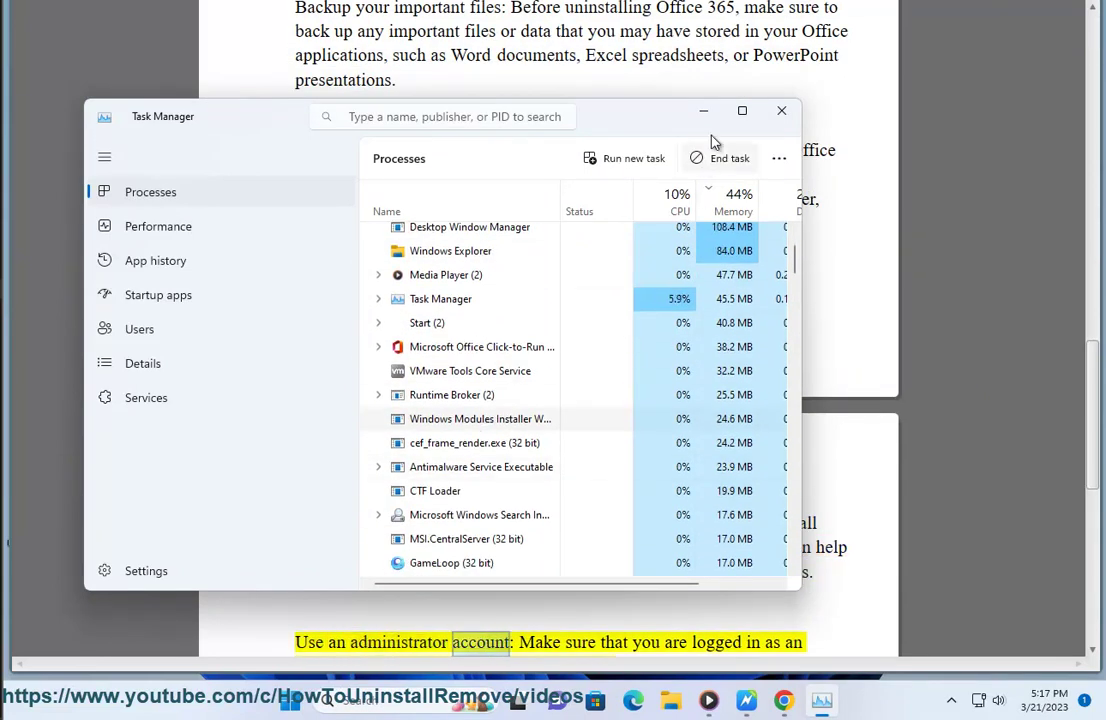
{"action": "left_click", "coordinate": [781, 110]}
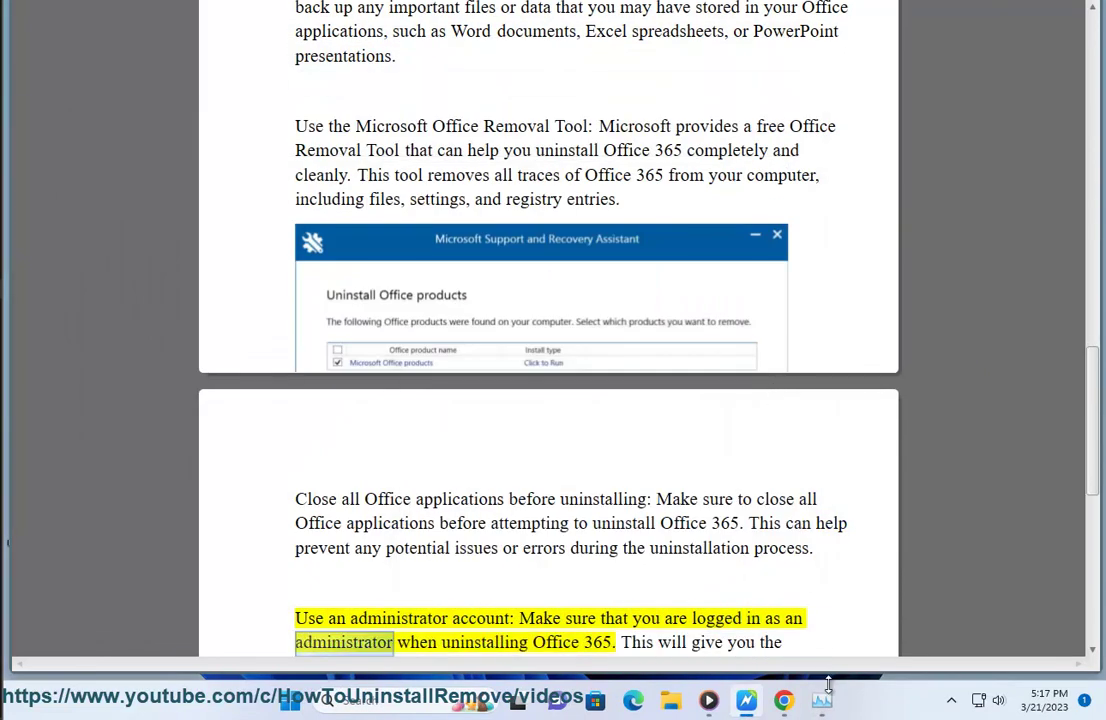
Check the signed-in user on Task Manager's Users page and in the User Accounts settings, and put both windows away
{"action": "key", "text": "ctrl+shift+Escape"}
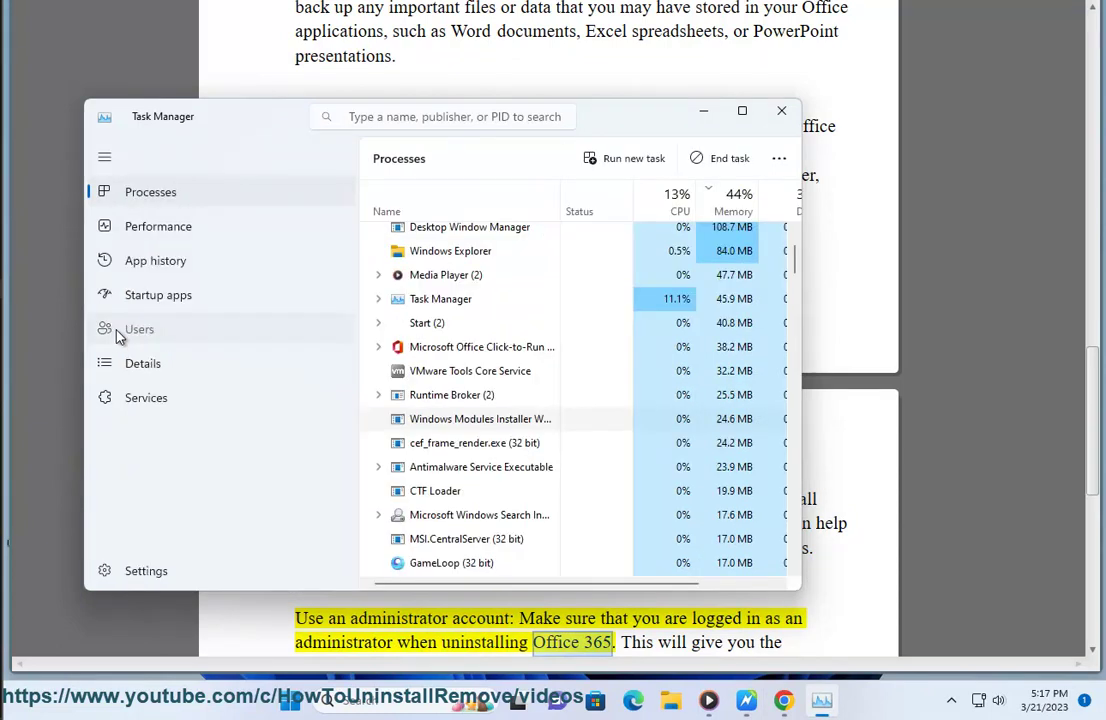
{"action": "left_click", "coordinate": [118, 331]}
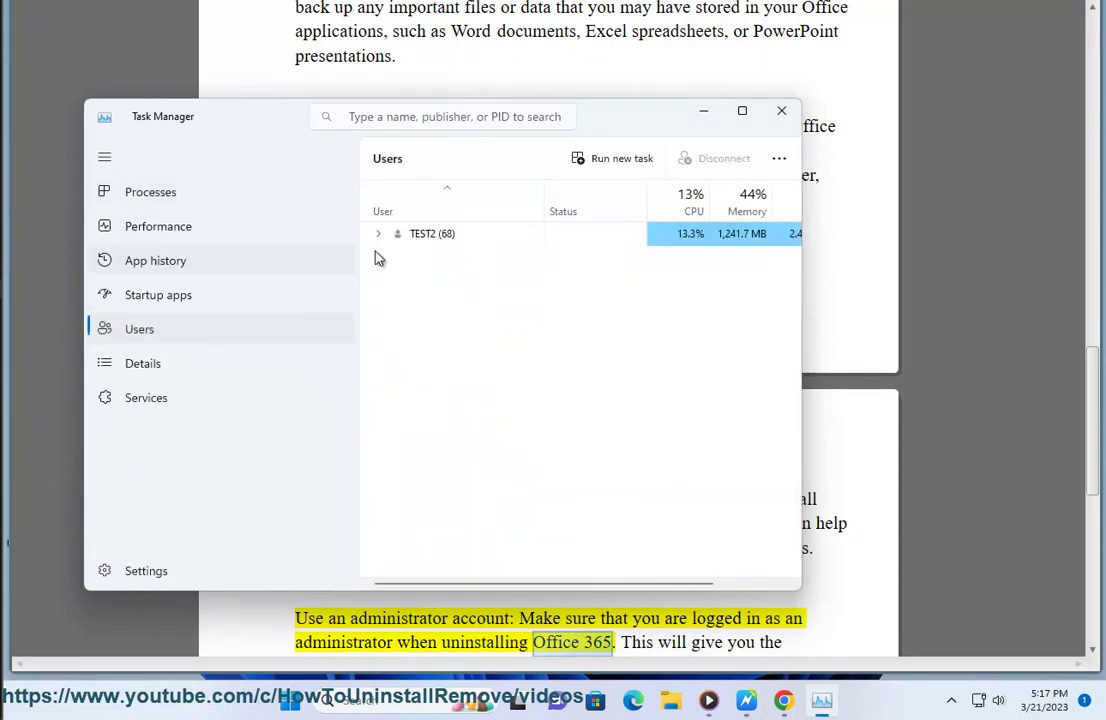
{"action": "right_click", "coordinate": [446, 238]}
{"action": "left_click", "coordinate": [505, 300]}
{"action": "left_click", "coordinate": [953, 130]}
{"action": "left_click", "coordinate": [706, 112]}
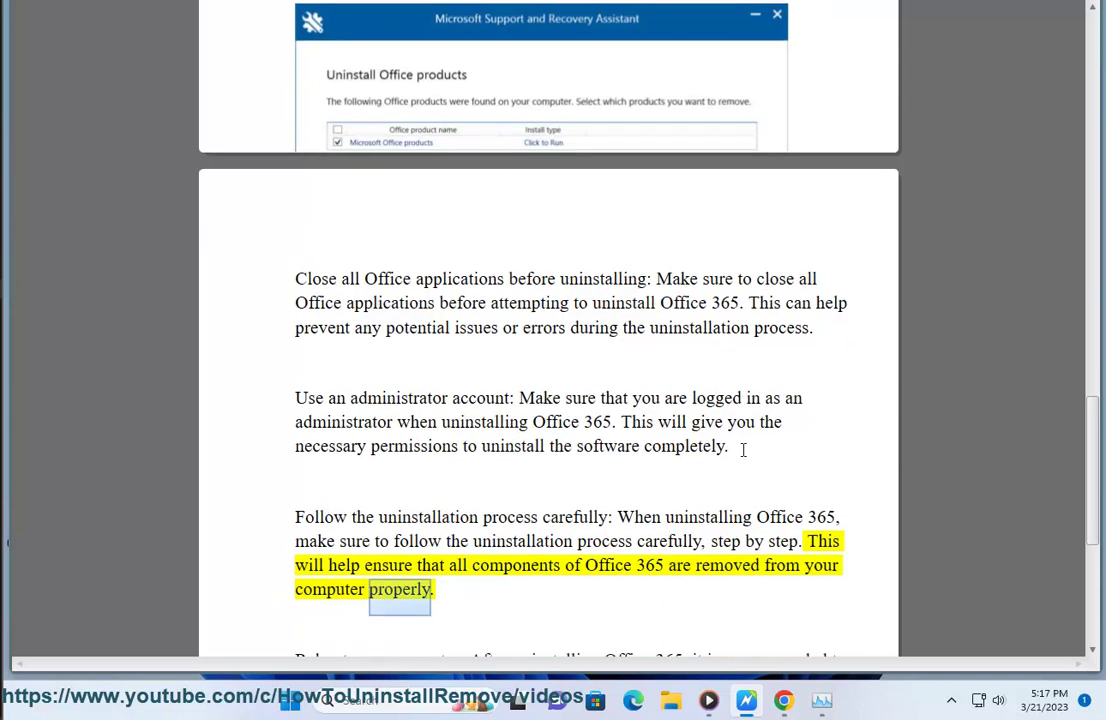
Show the computer's power options with the Restart command, and dismiss them without restarting
{"action": "left_click", "coordinate": [290, 703]}
{"action": "left_click", "coordinate": [768, 641]}
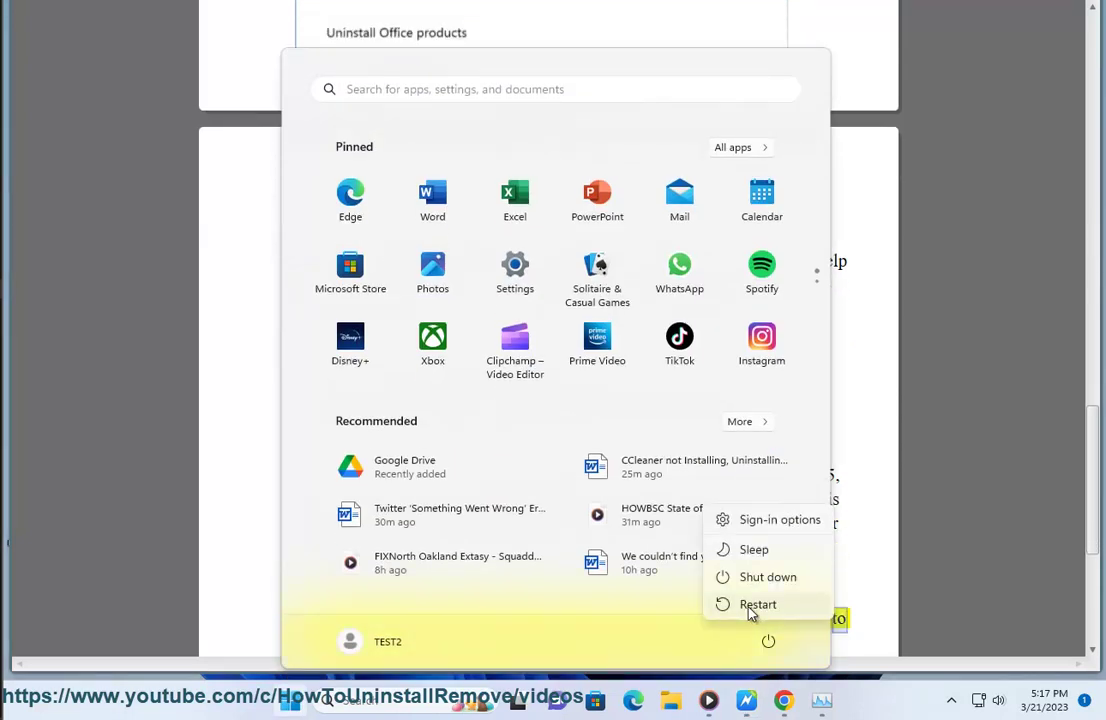
{"action": "left_click", "coordinate": [847, 459]}
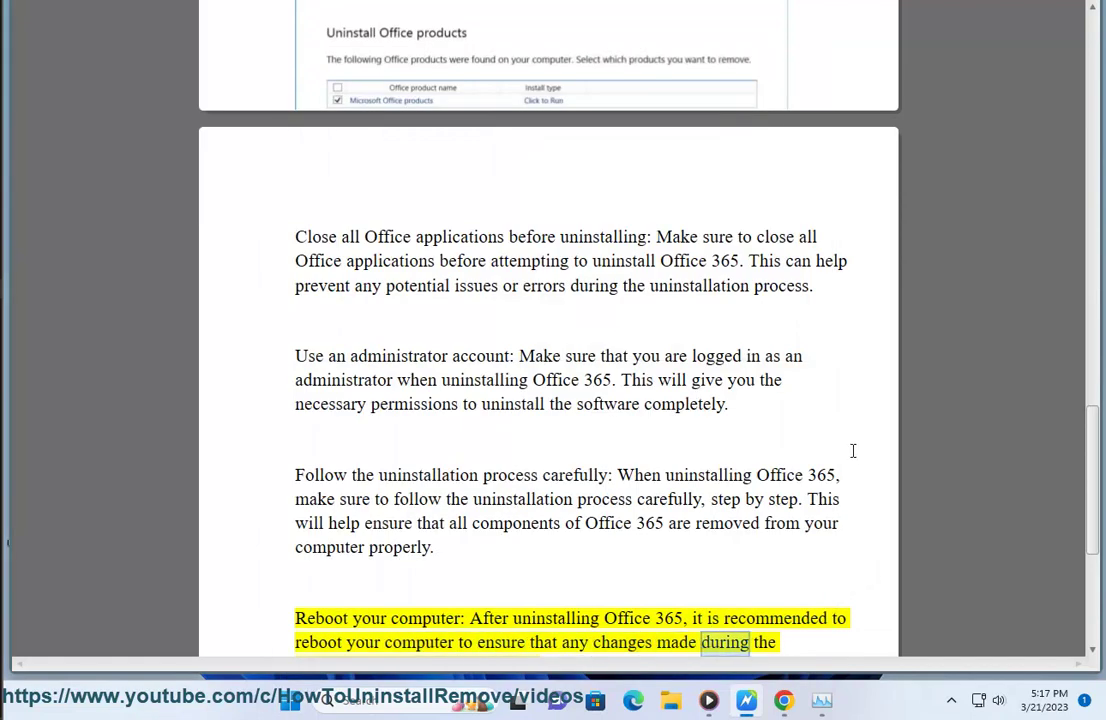